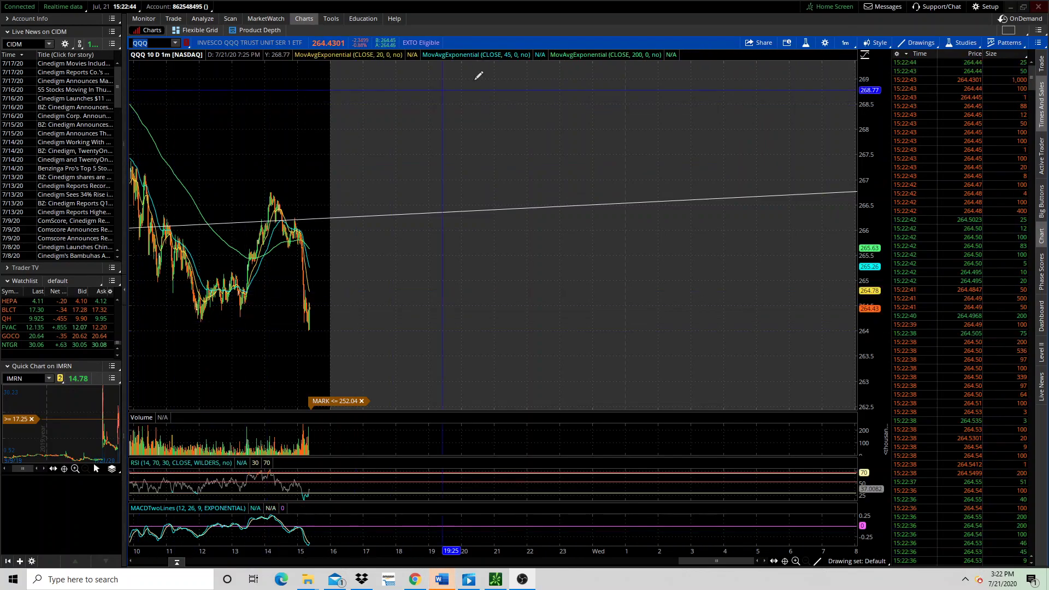
Switch QQQ to a one-year daily chart zoomed to the span from Sep 2019.
left_click(848, 44)
left_click(851, 58)
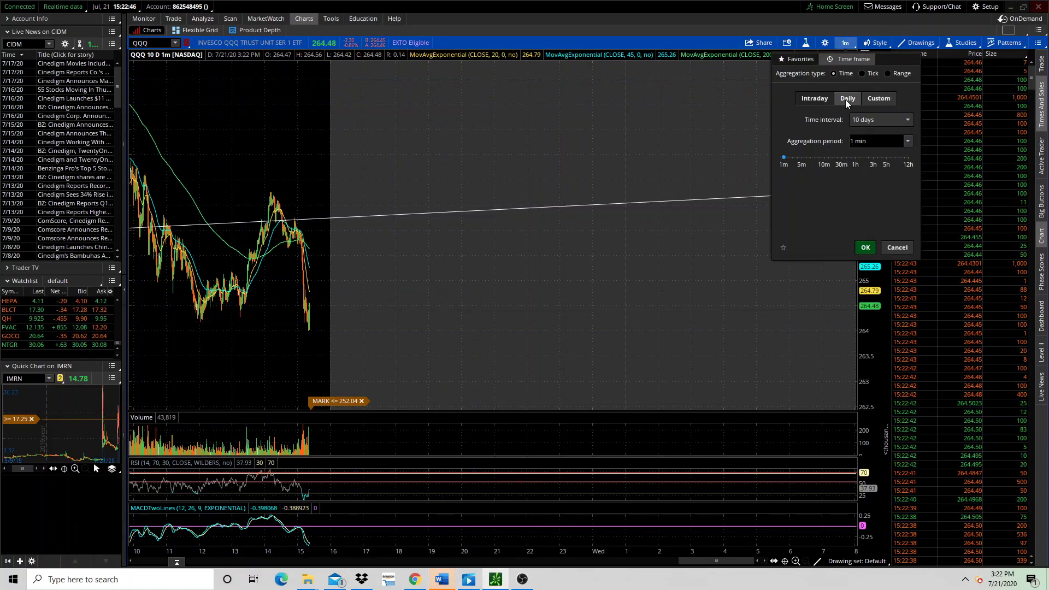
left_click(847, 99)
left_click(866, 248)
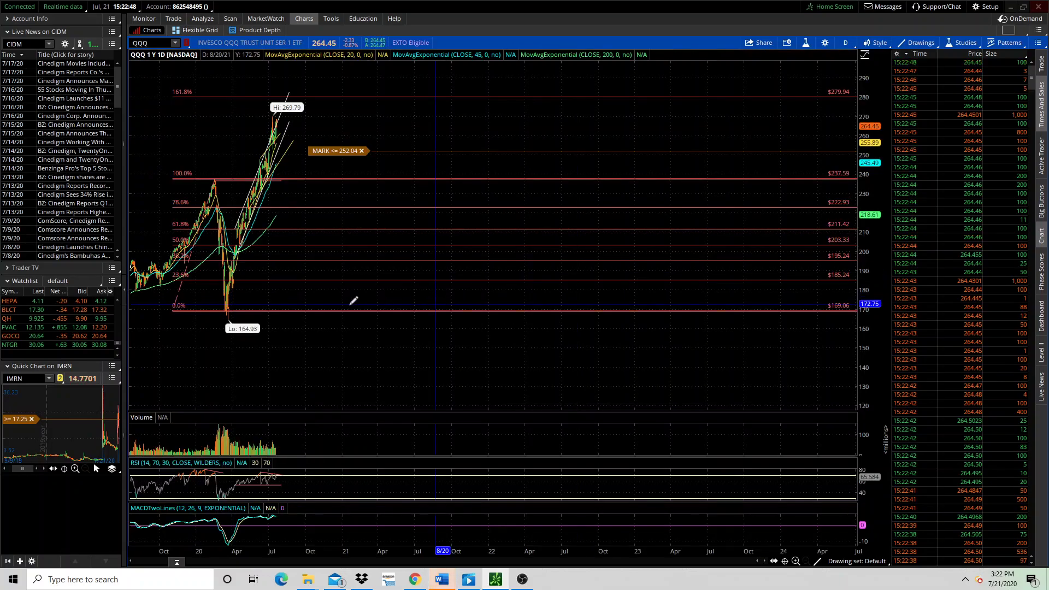
left_click_drag(575, 302, 143, 300)
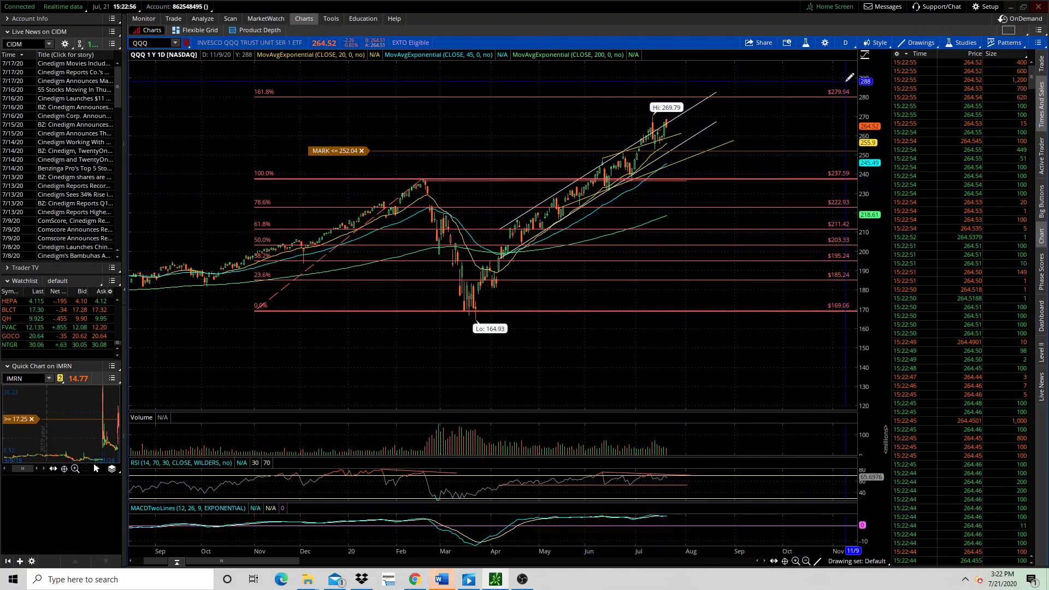
Return QQQ to an intraday chart of 1 day with 1-minute bars.
left_click(847, 44)
left_click(850, 59)
left_click(815, 98)
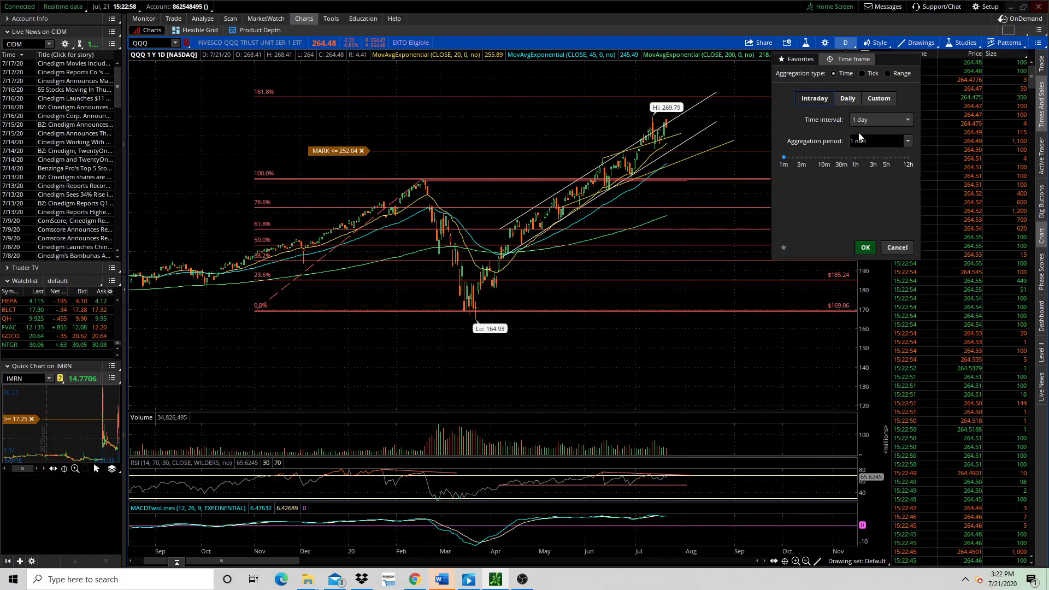
left_click(865, 248)
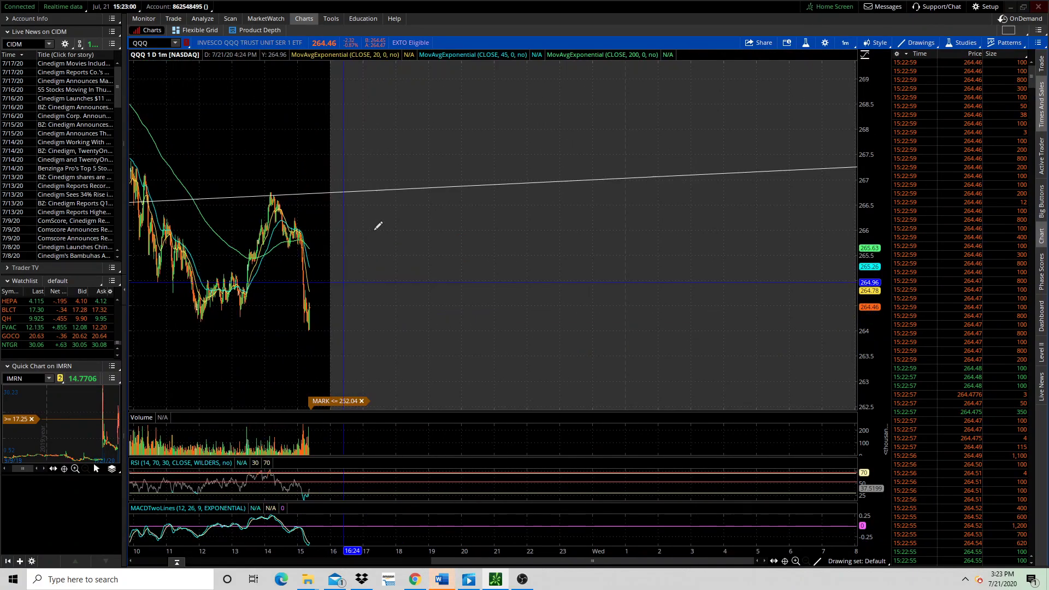
scroll(325, 219, "up", 3)
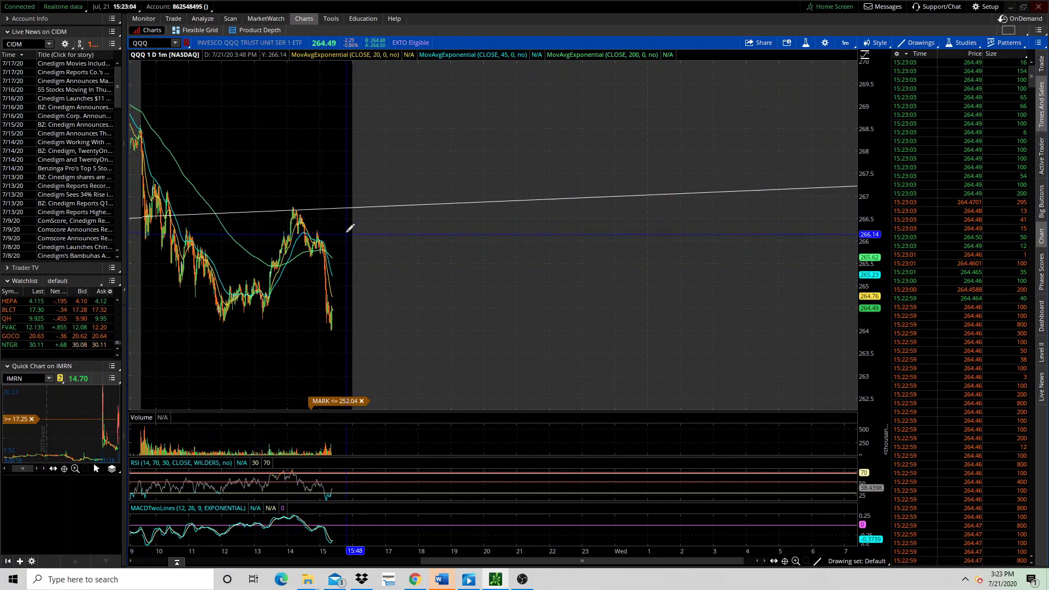
scroll(303, 210, "up", 1)
scroll(302, 208, "up", 4)
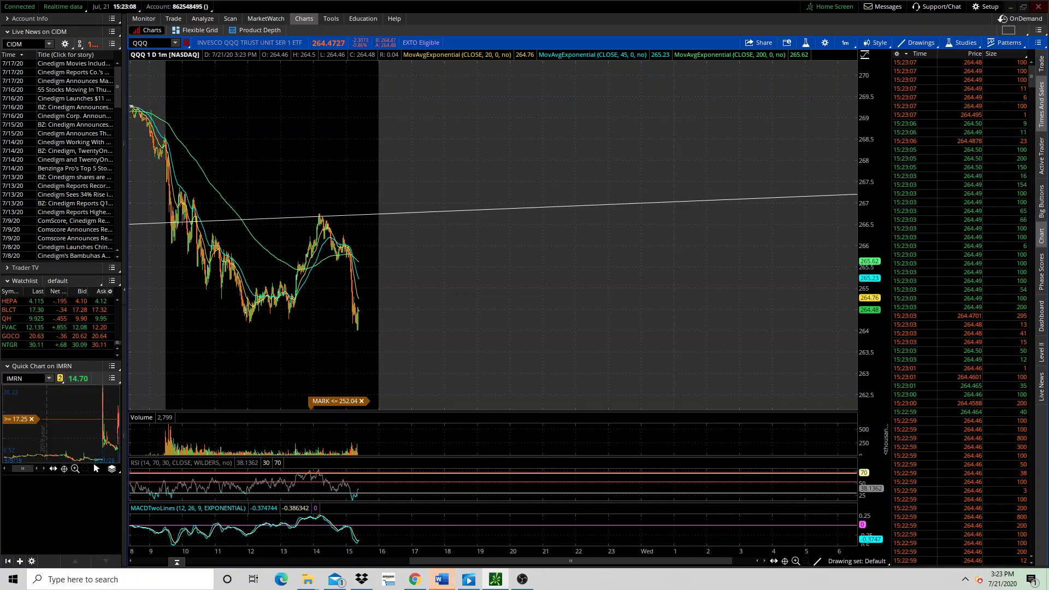
Load SHOP and zoom and rescale its 1-day, 1-minute chart to fit the session.
left_click(143, 43)
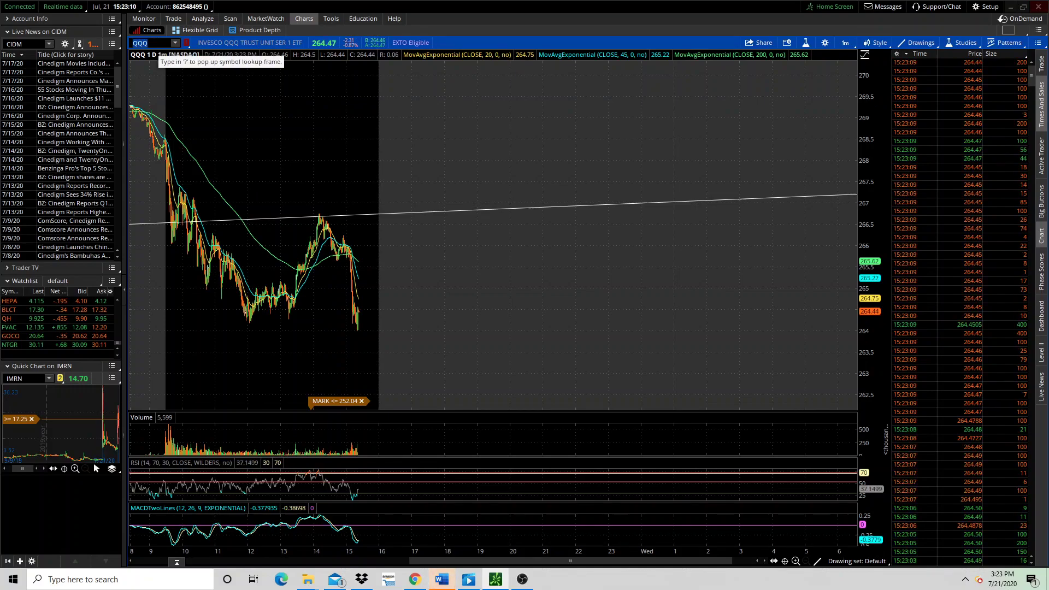
type("SHOP")
key("Return")
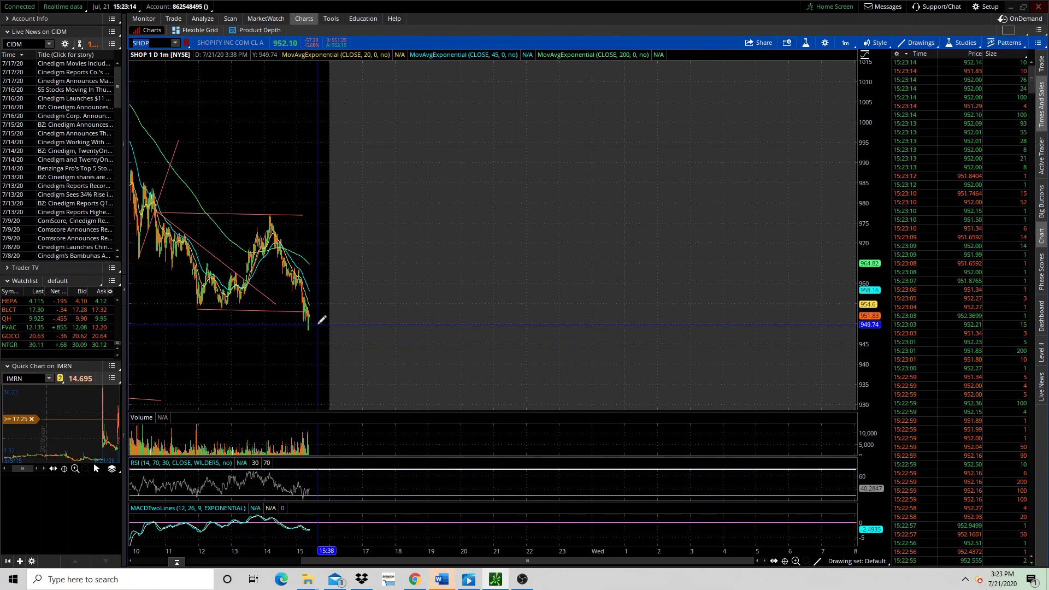
left_click_drag(329, 306, 133, 306)
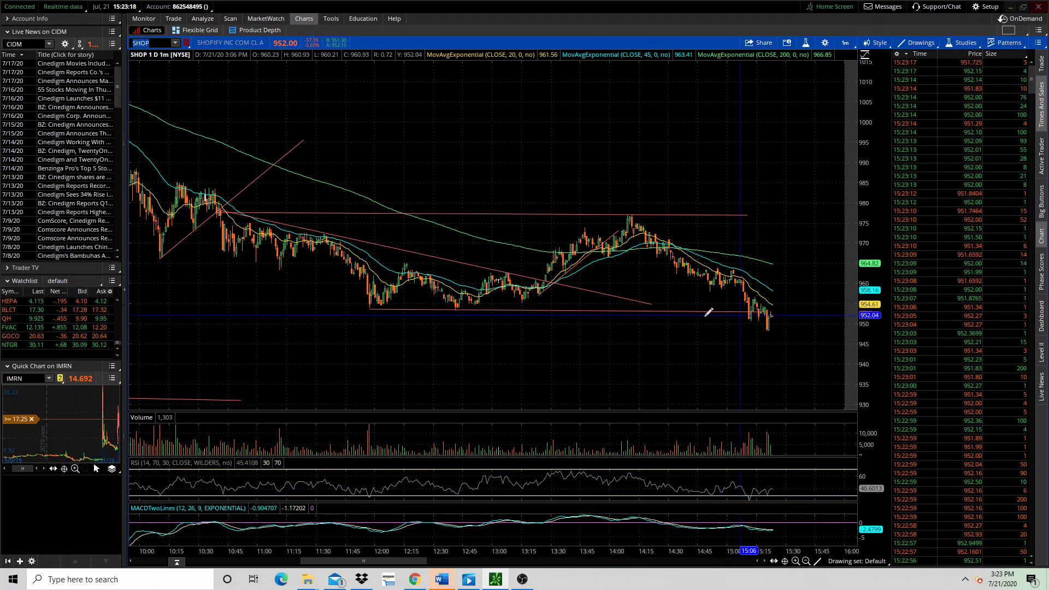
scroll(708, 312, "up", 8)
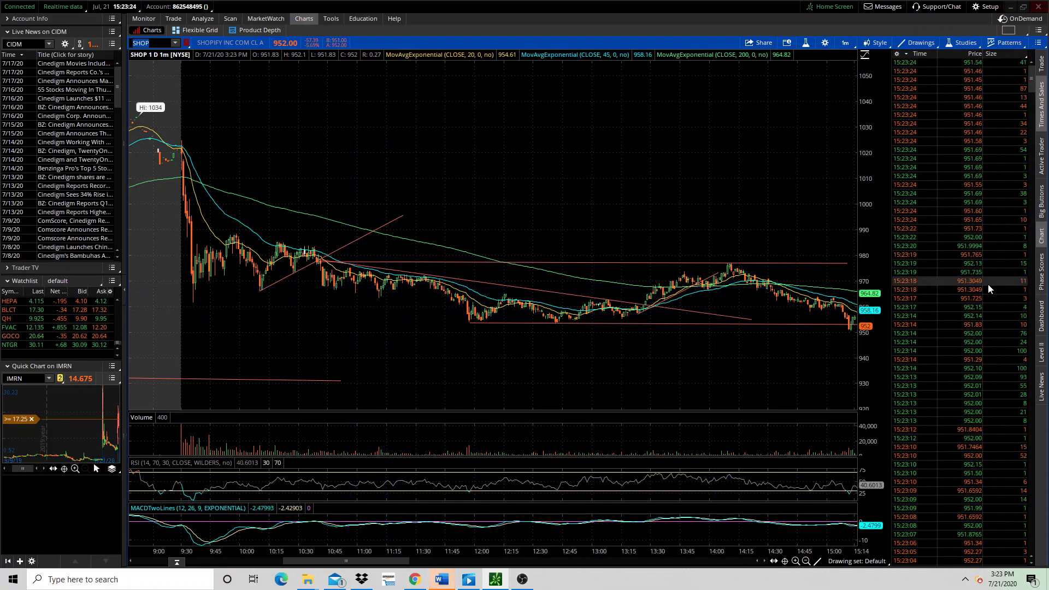
left_click_drag(884, 263, 257, 175)
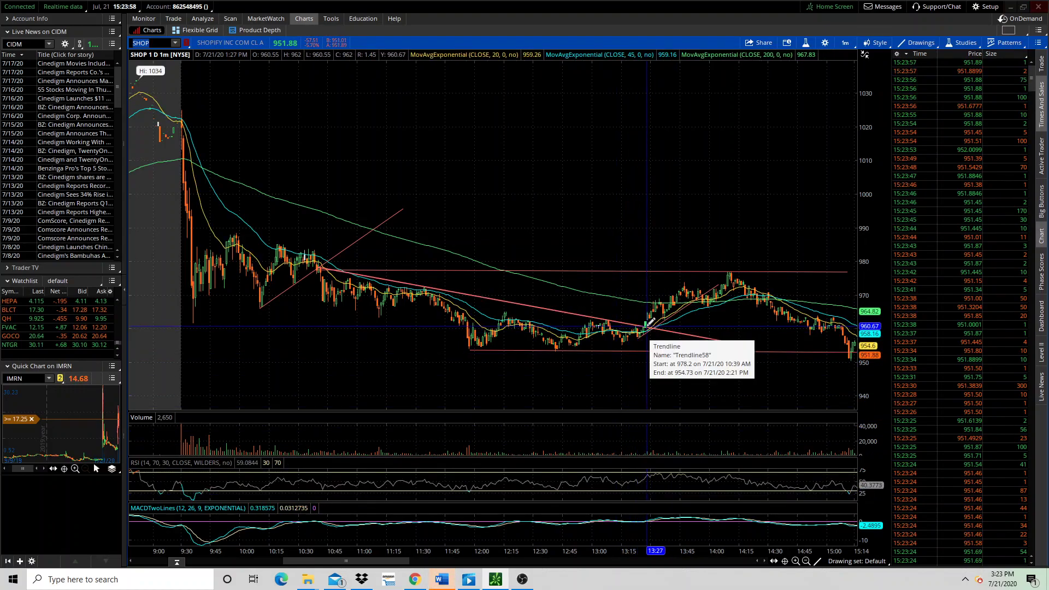
Load the EAGLE INTRADAY VWAP study set on SHOP and enlarge the price pane and scale.
left_click(959, 44)
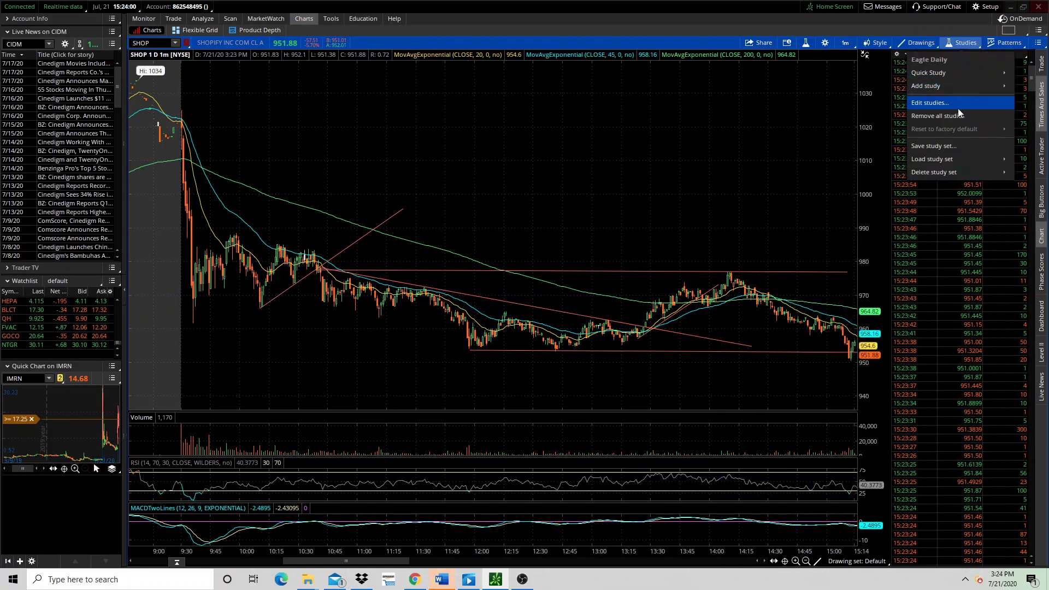
mouse_move(959, 158)
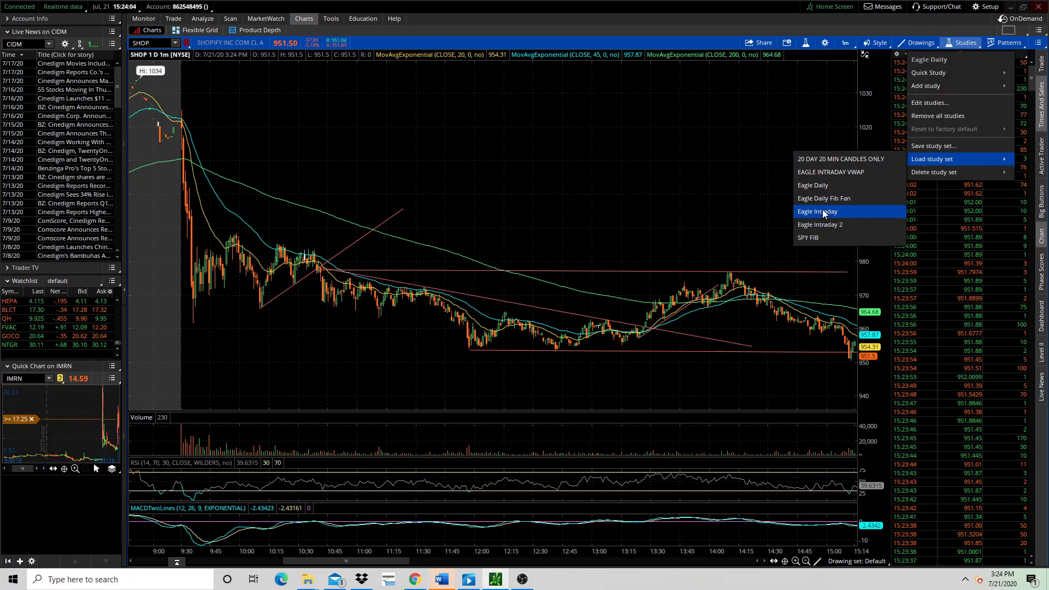
left_click(826, 172)
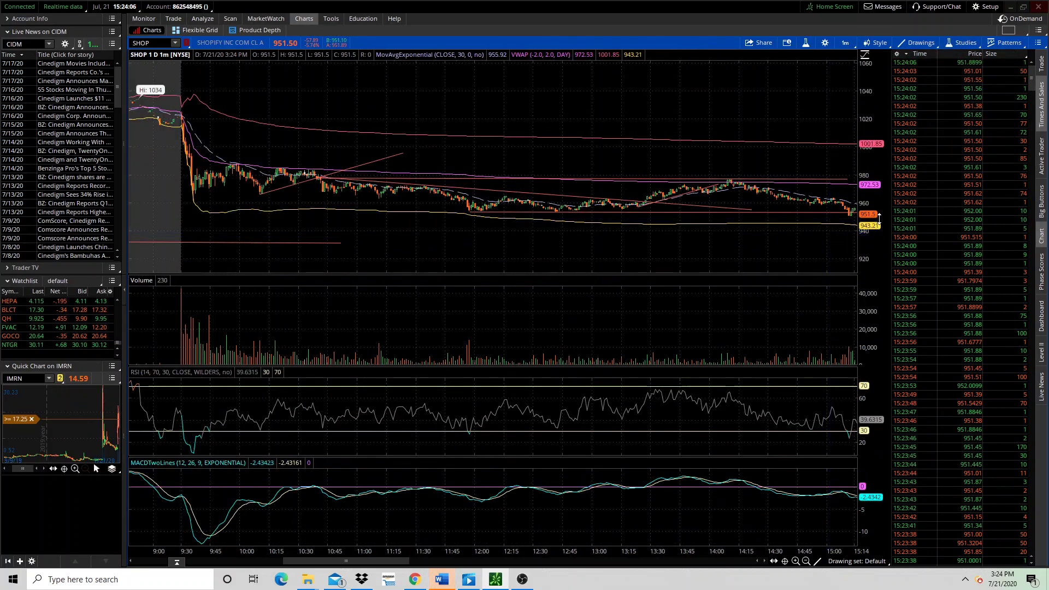
left_click_drag(879, 217, 866, 163)
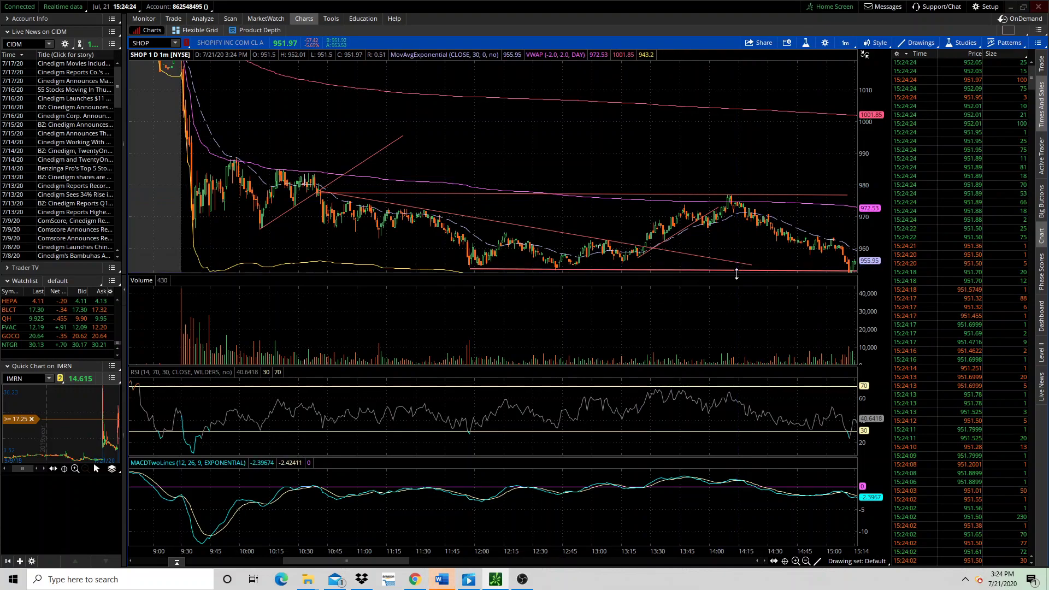
left_click_drag(736, 274, 714, 473)
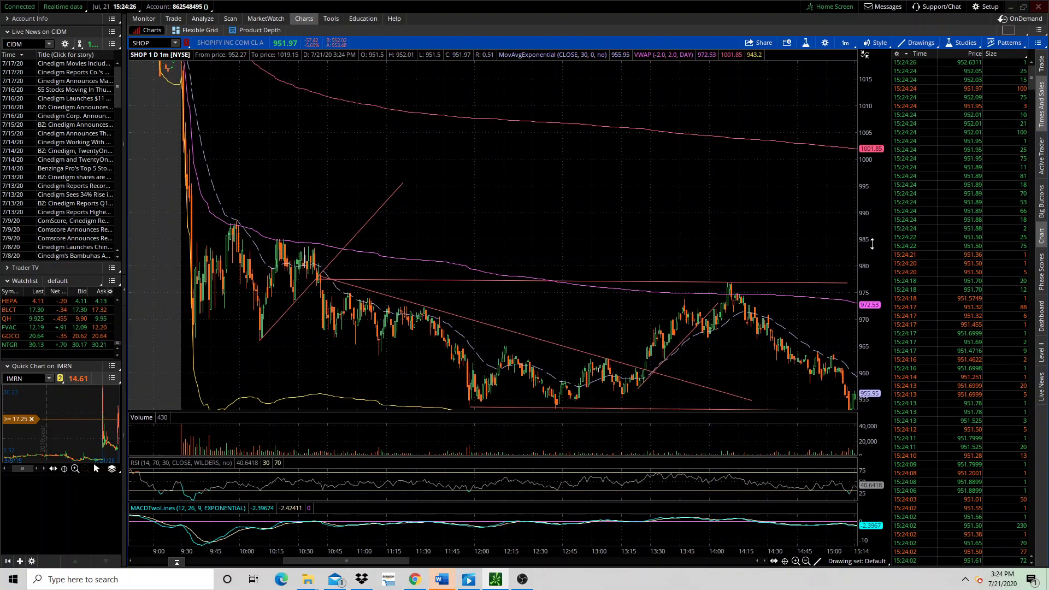
scroll(782, 295, "down", 3)
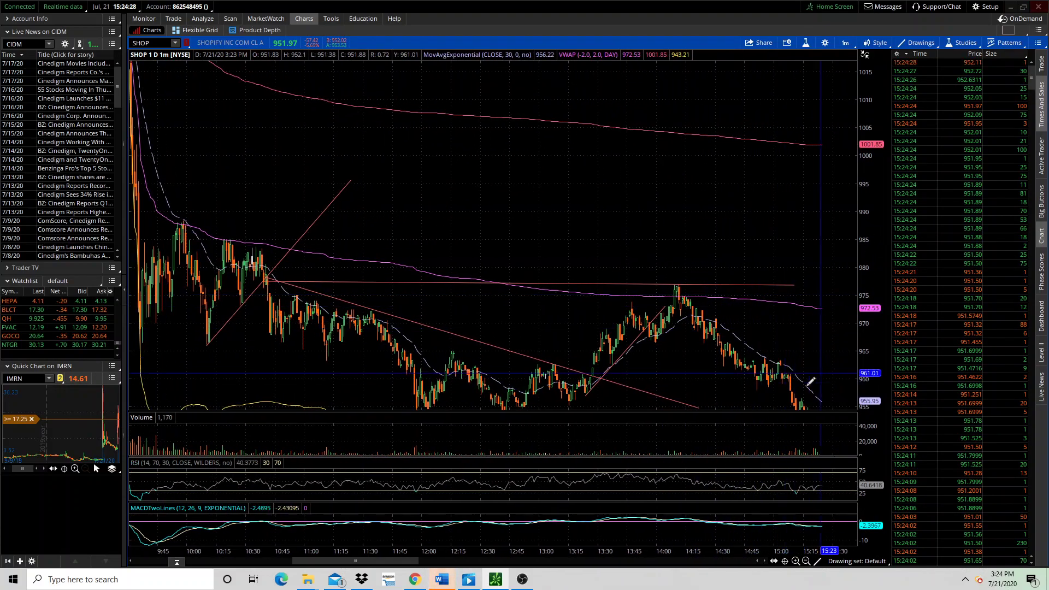
left_click_drag(871, 290, 871, 323)
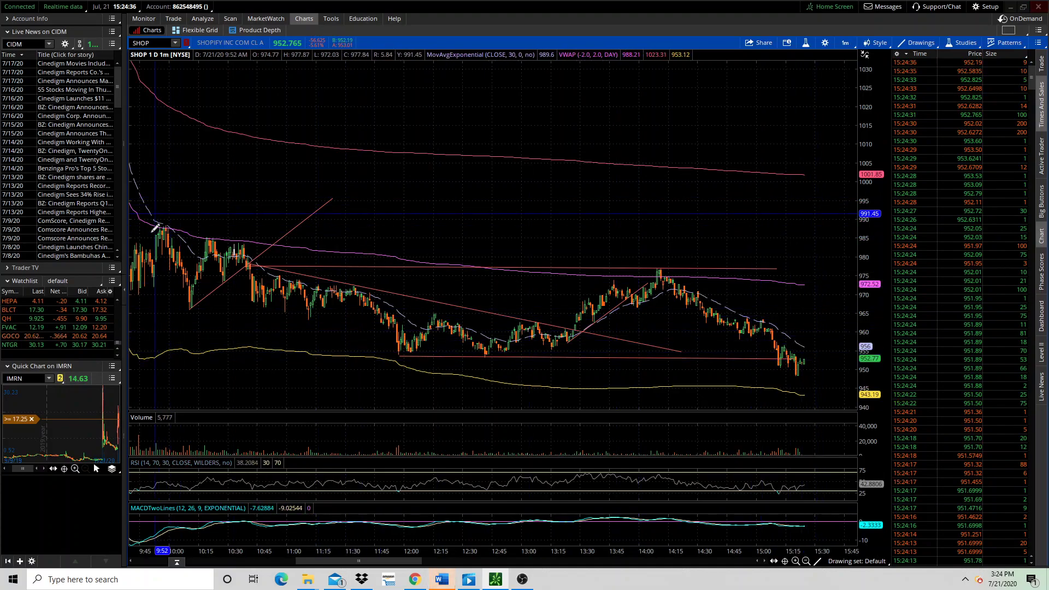
Replace SHOP with the ticker NTGR to chart Netgear.
left_click(154, 43)
type("NTH")
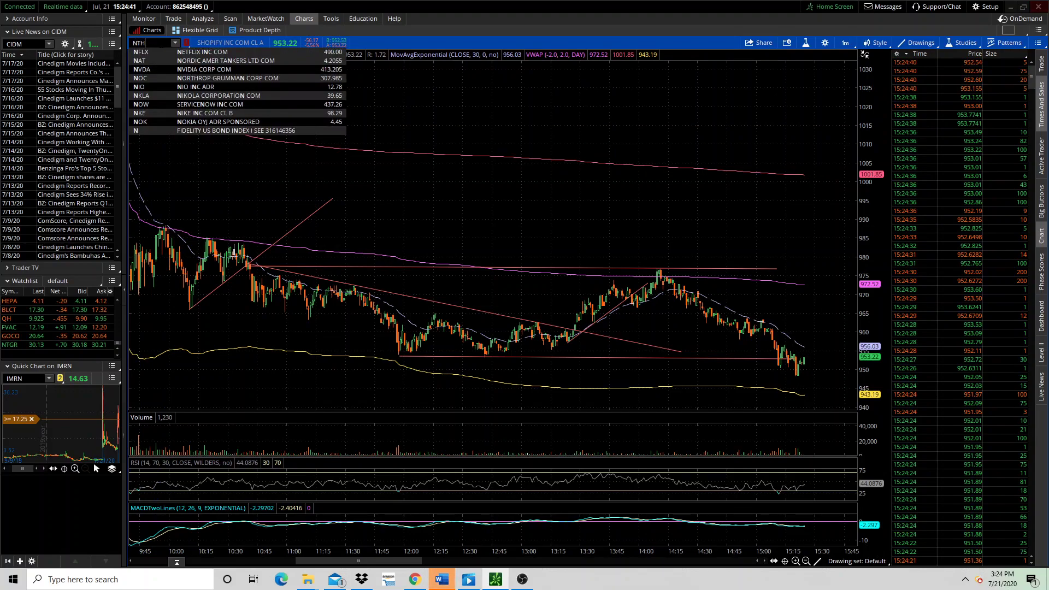
key("BackSpace")
type("GR")
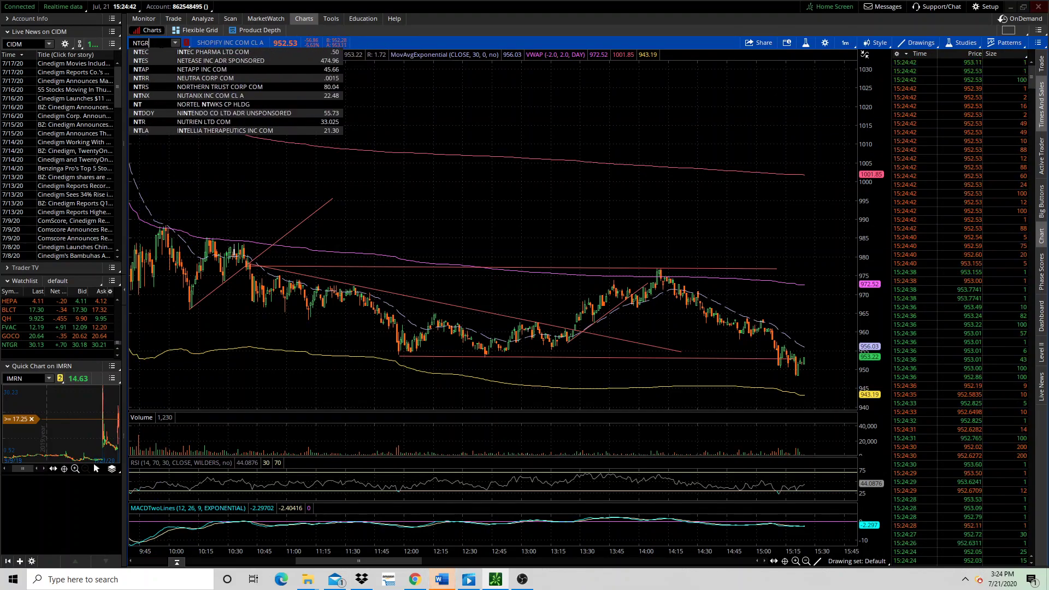
key("Return")
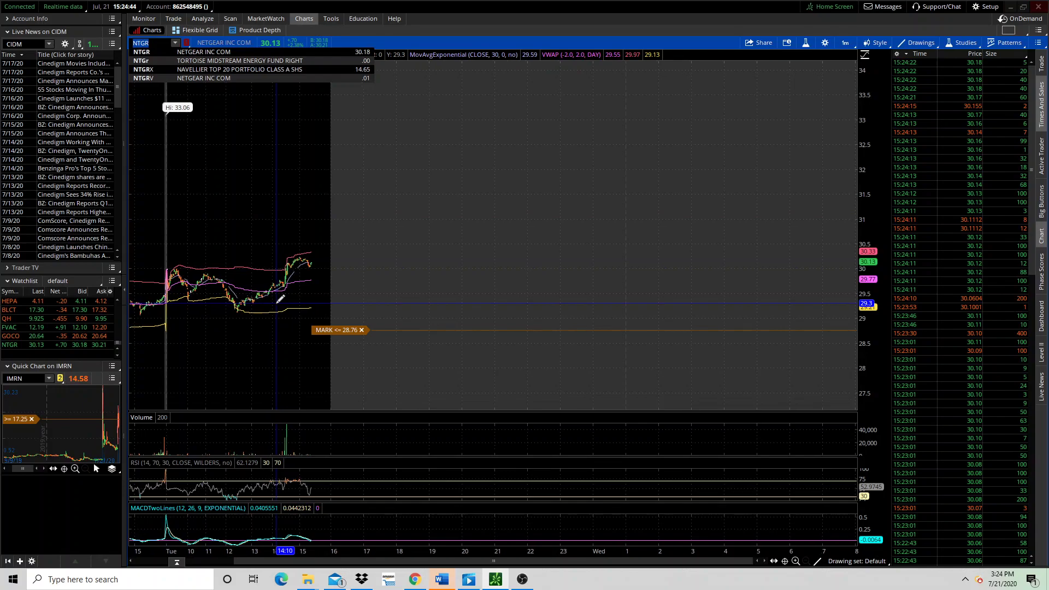
left_click(158, 44)
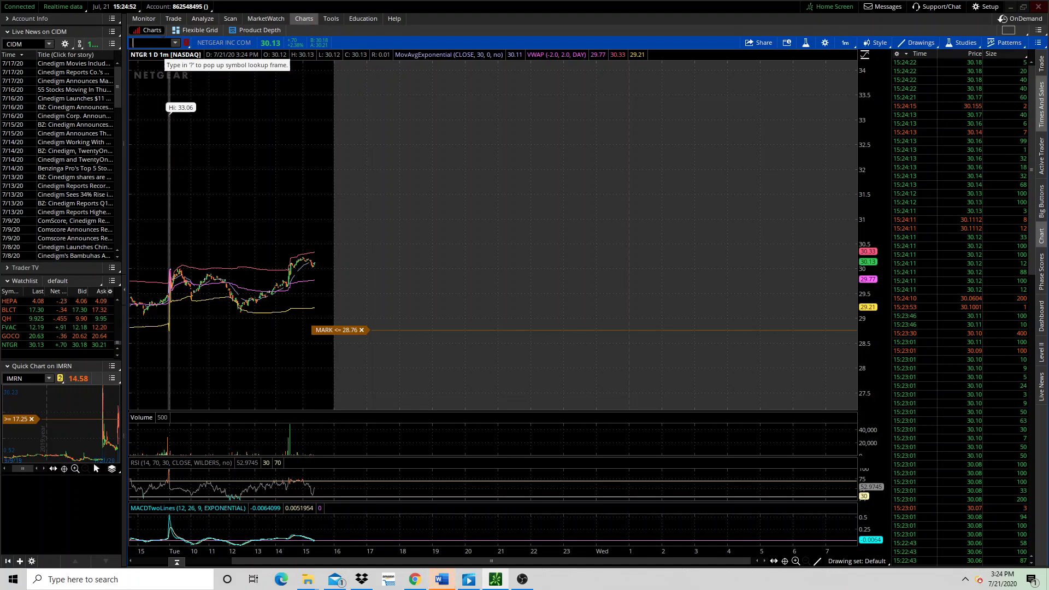
Load TNXP and zoom its one-minute chart onto today's 9:30–15:45 session.
type("TNXP")
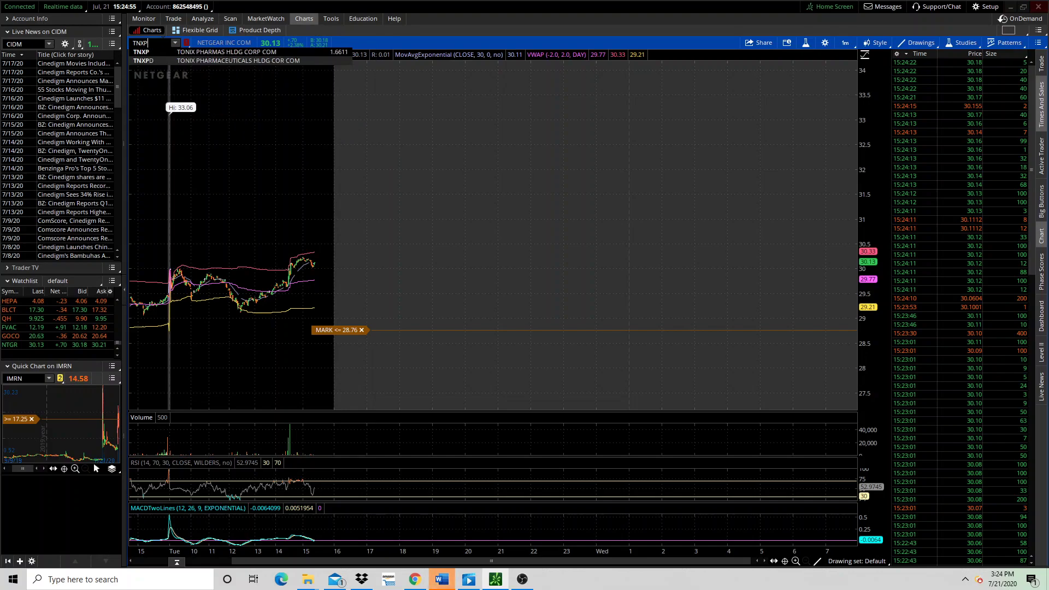
key("Return")
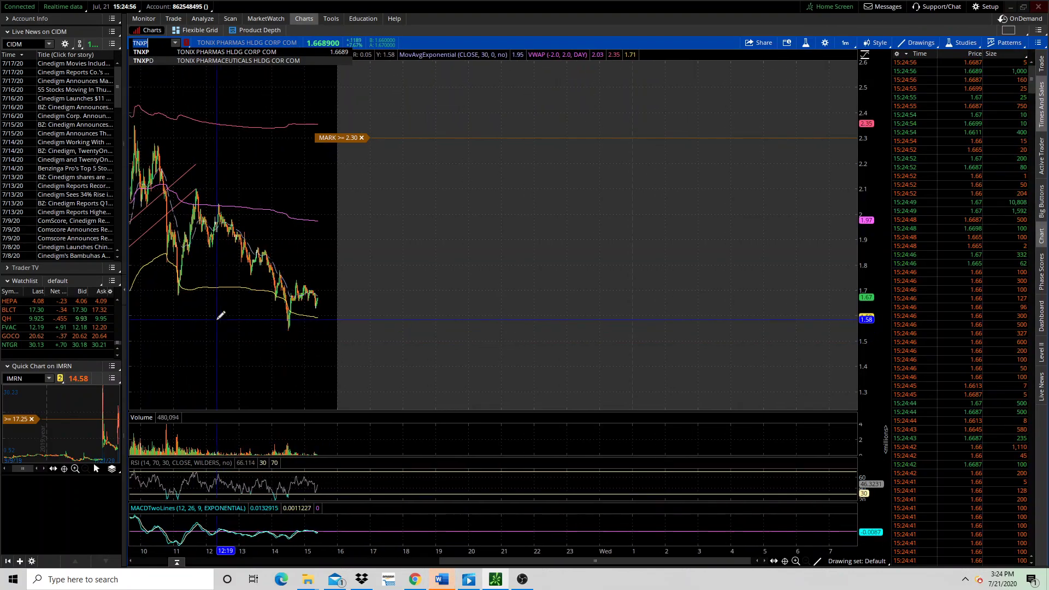
scroll(221, 316, "up", 6)
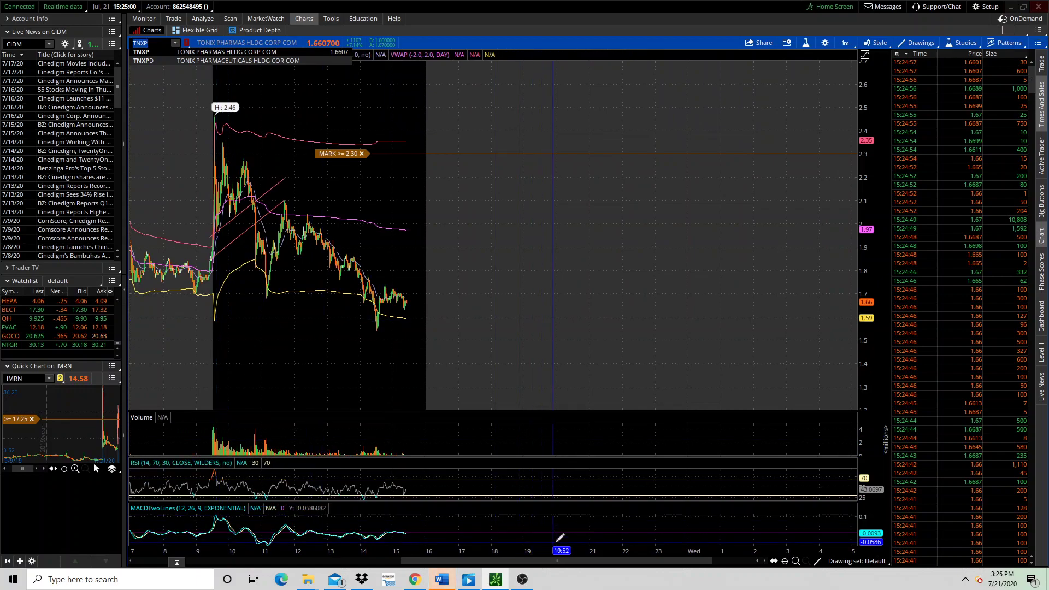
left_click_drag(569, 566, 490, 566)
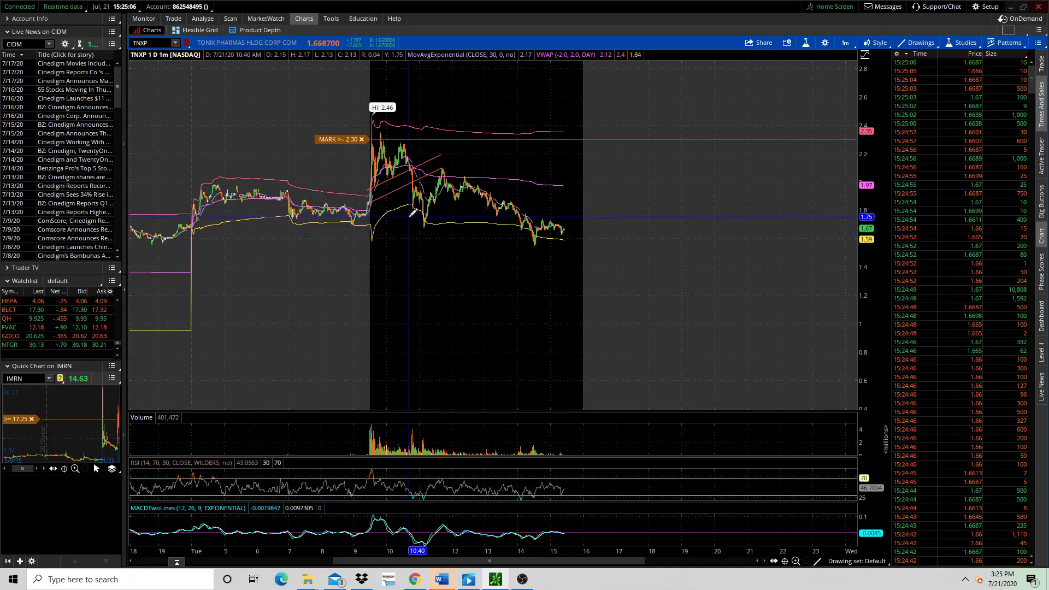
scroll(501, 205, "down", 3)
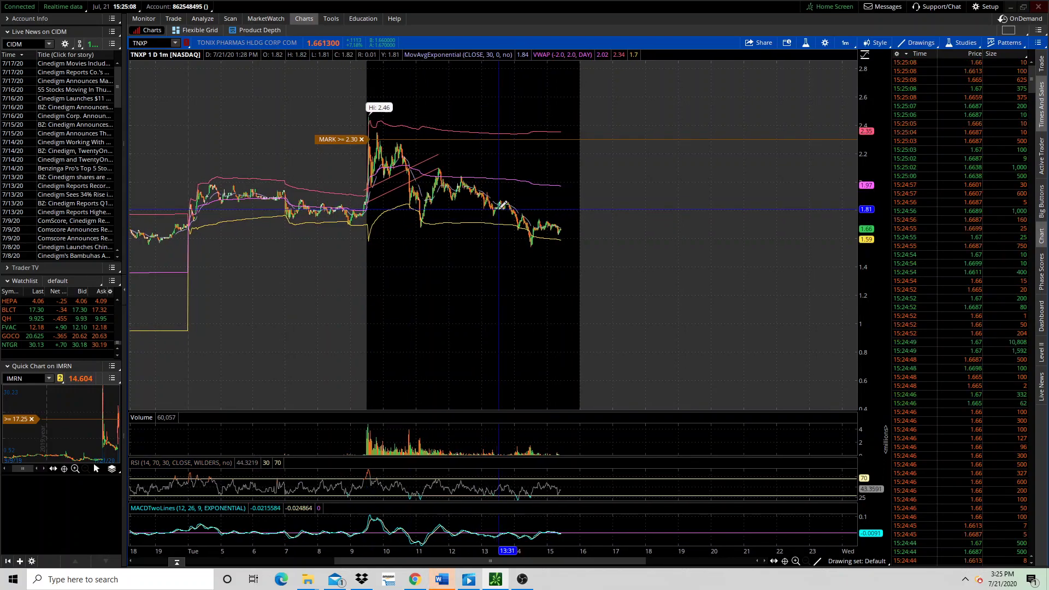
scroll(501, 205, "down", 2)
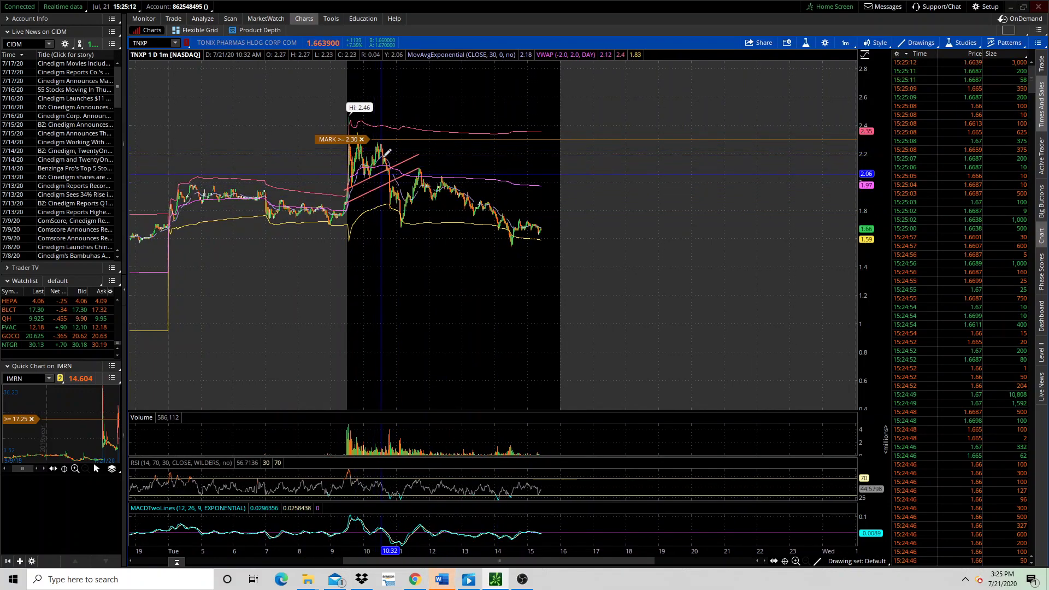
scroll(503, 175, "down", 1)
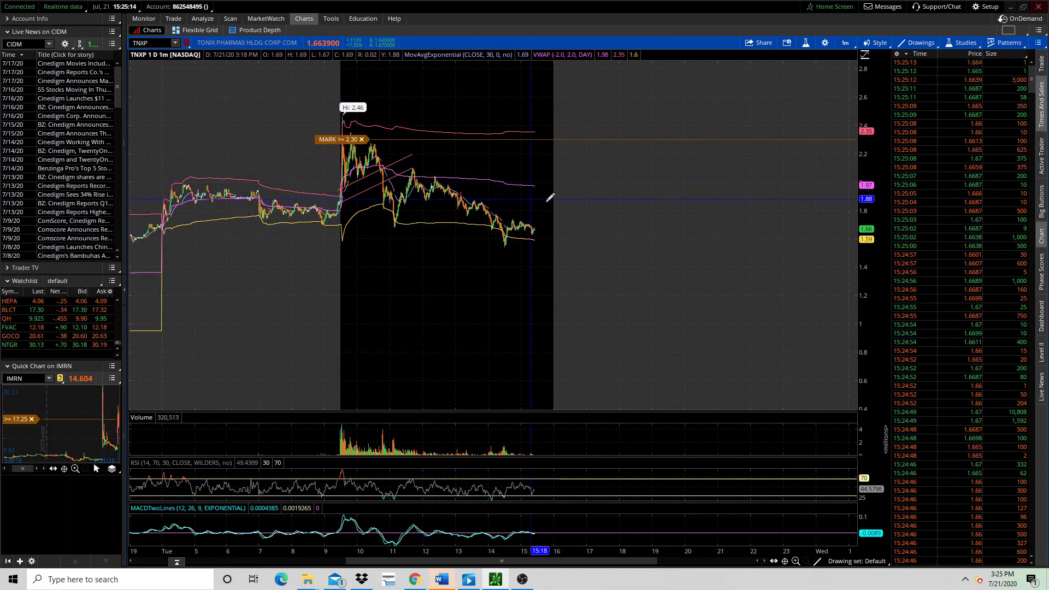
left_click_drag(551, 200, 333, 200)
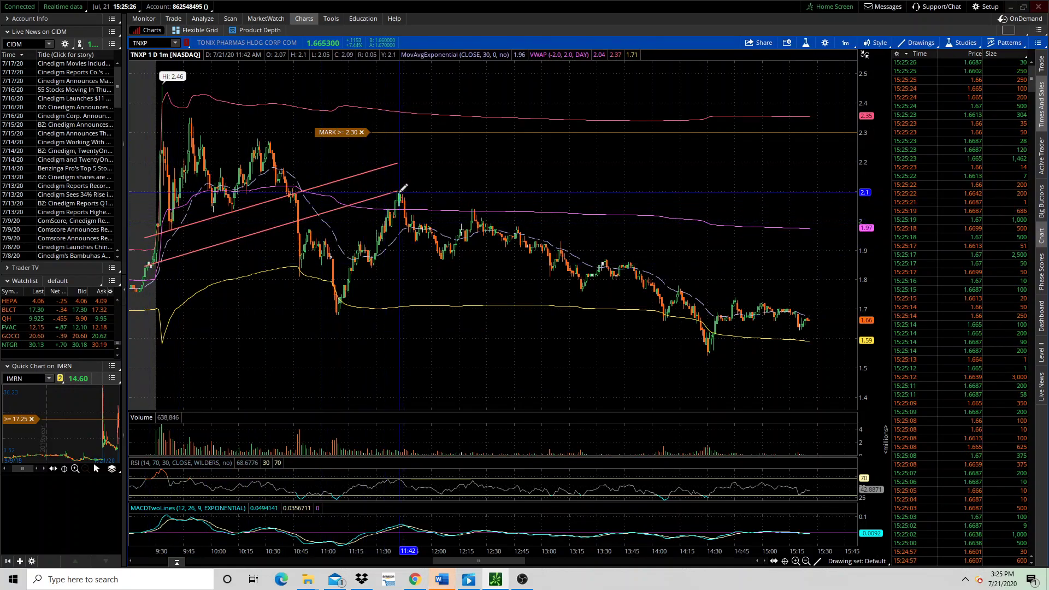
scroll(612, 233, "down", 1)
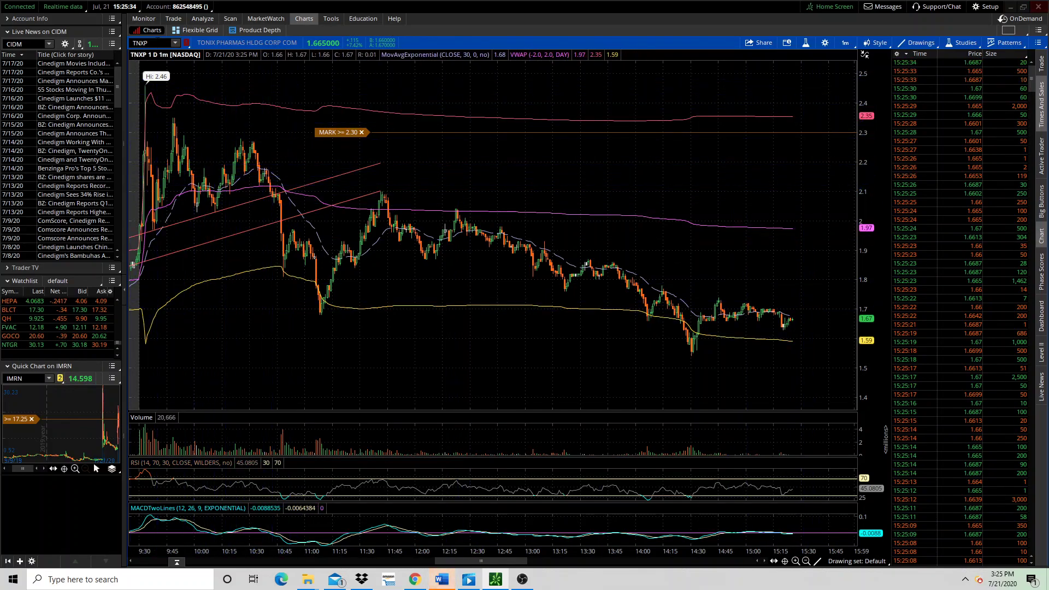
Load NOVN and zoom its one-minute chart to today's 10:00–15:15 bars.
left_click(148, 44)
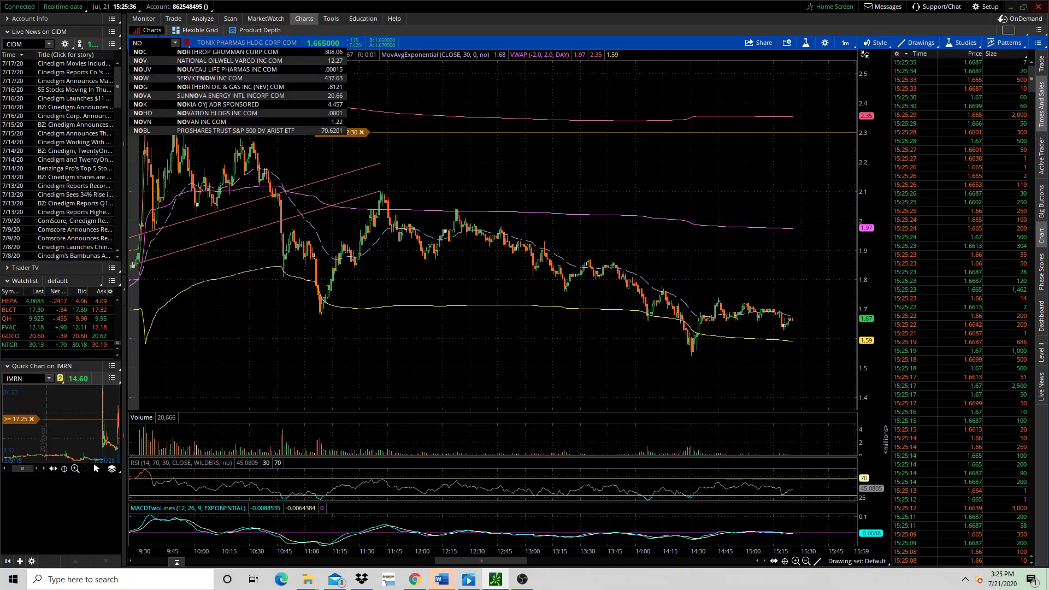
type("NOVN")
key("Return")
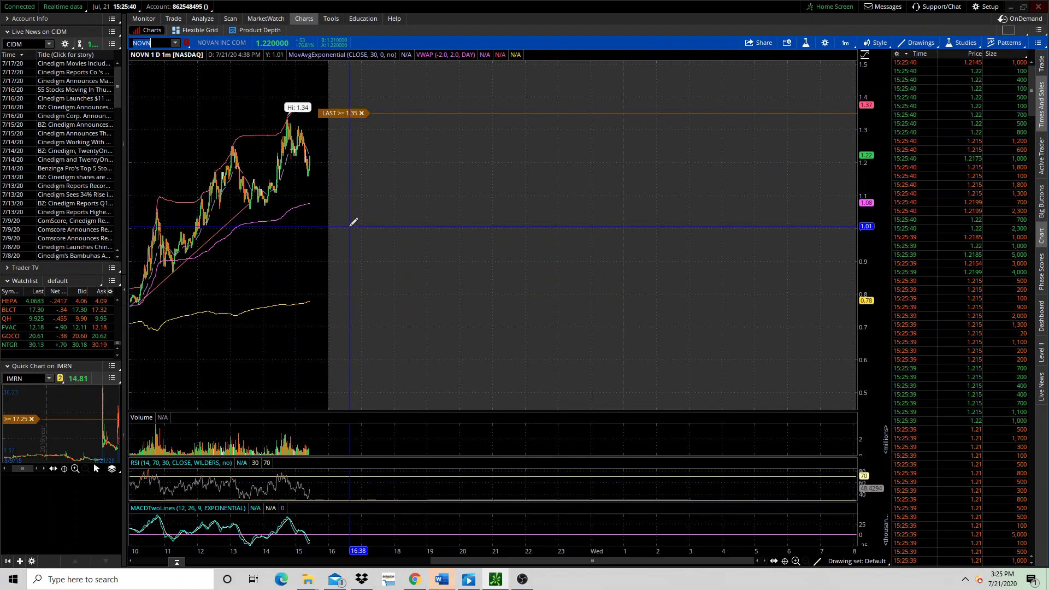
left_click_drag(351, 221, 151, 225)
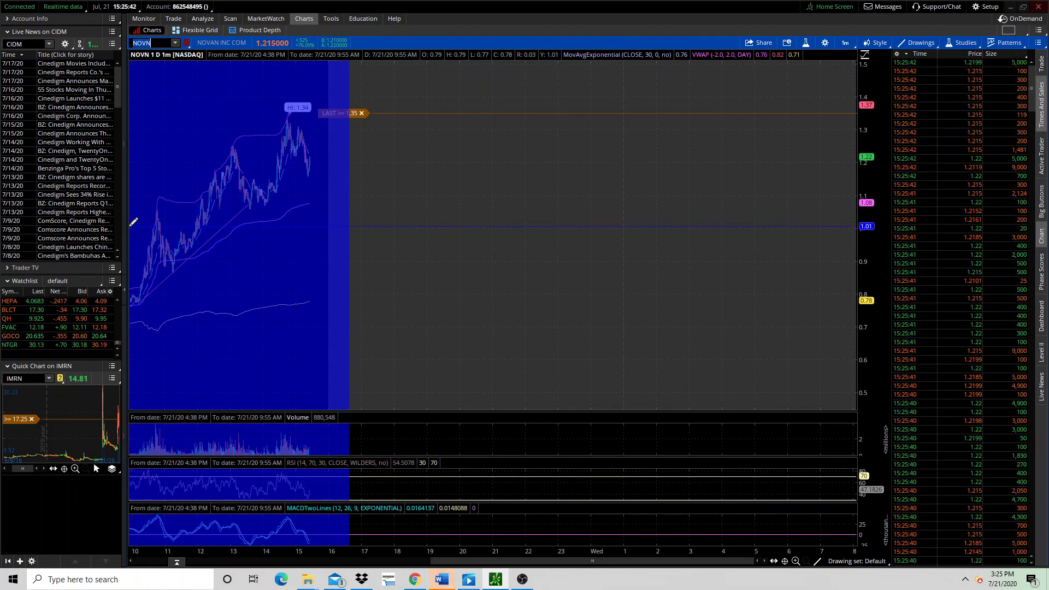
left_click_drag(133, 221, 131, 221)
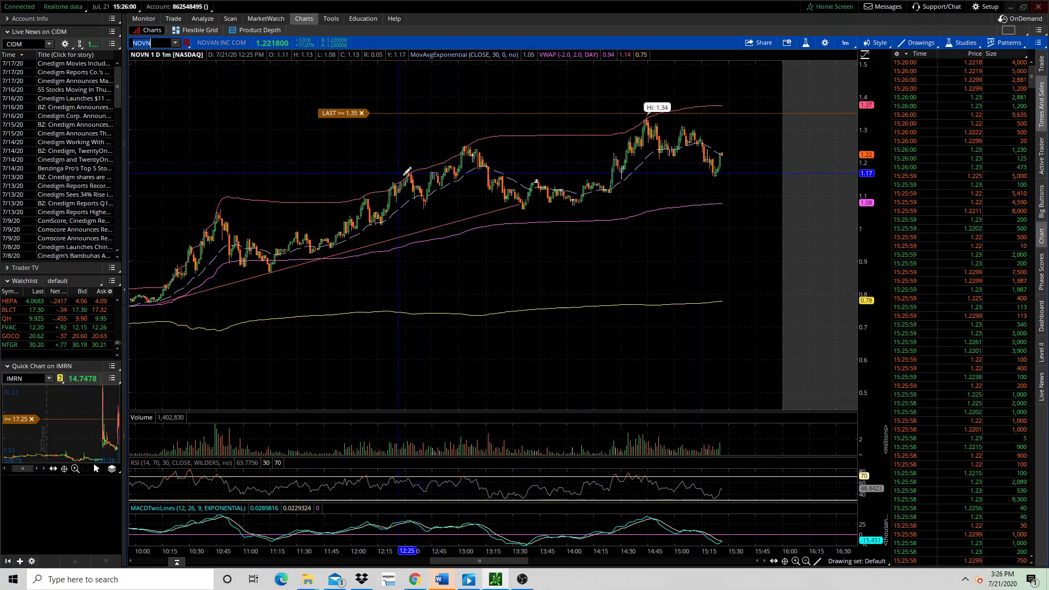
Switch NOVN to a one-year daily chart zoomed onto the past year.
left_click(845, 43)
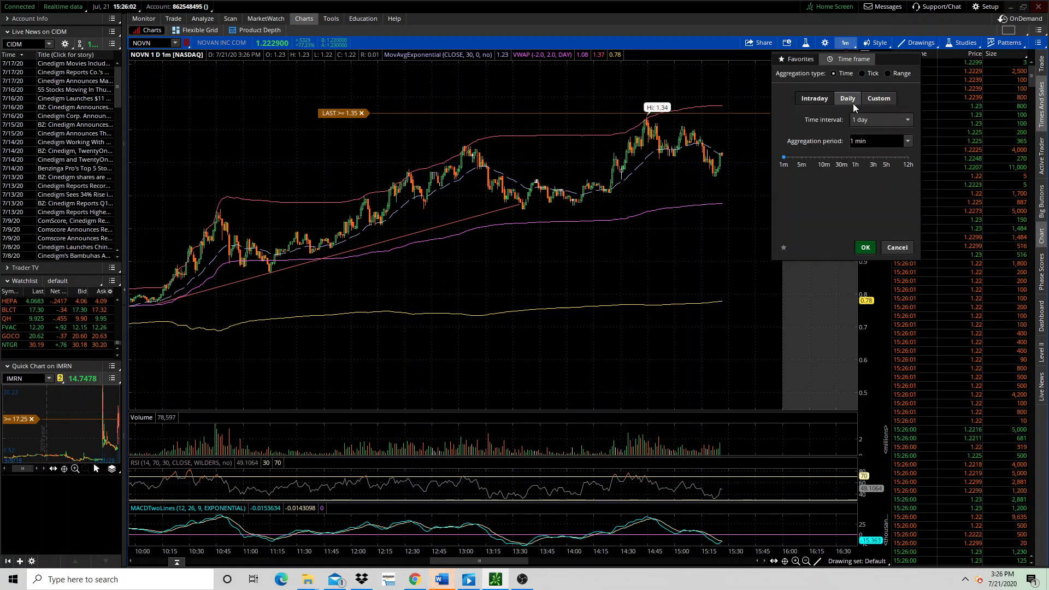
left_click(848, 98)
left_click(865, 248)
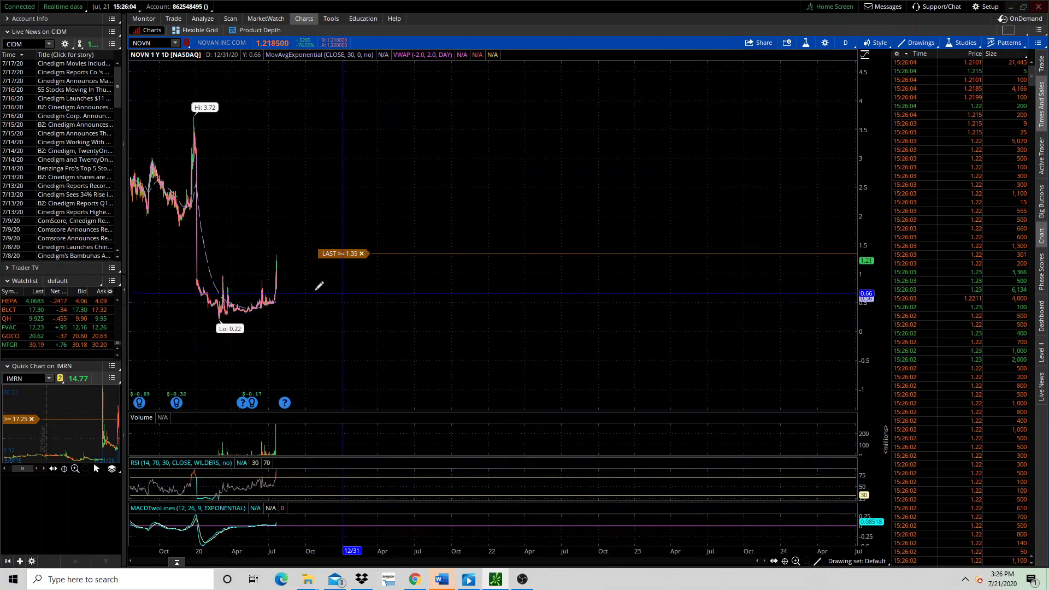
left_click_drag(321, 300, 133, 295)
Load the Eagle Daily study set with its 20, 45 and 200 EMAs.
left_click(961, 43)
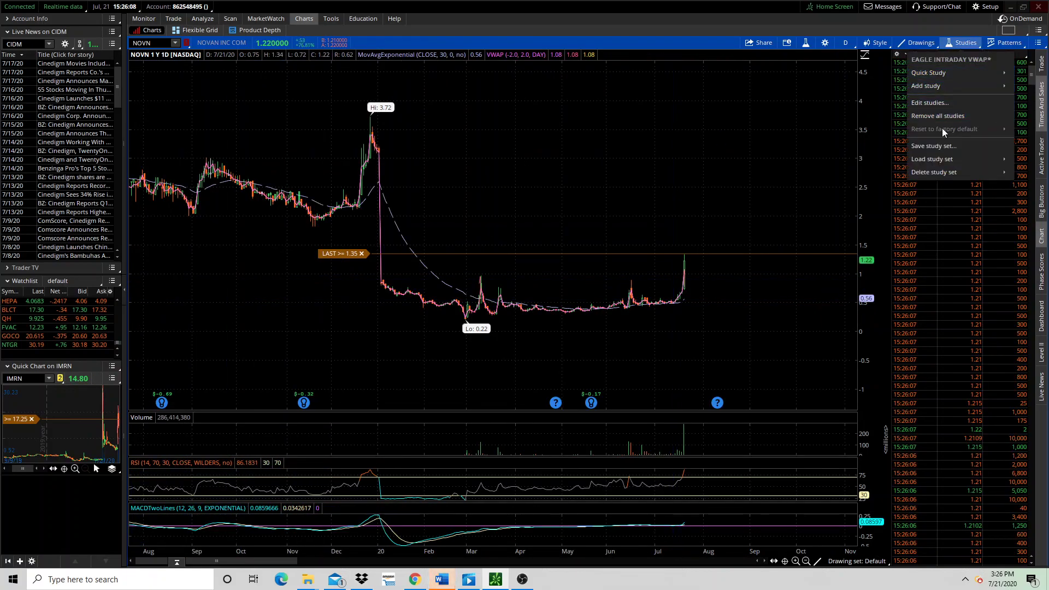
mouse_move(944, 160)
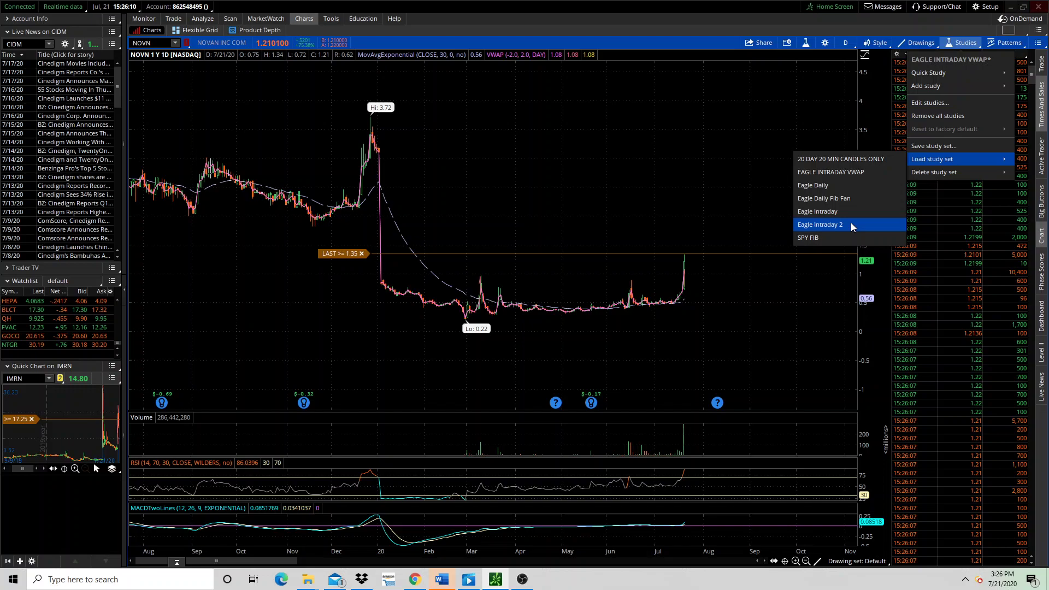
left_click(856, 187)
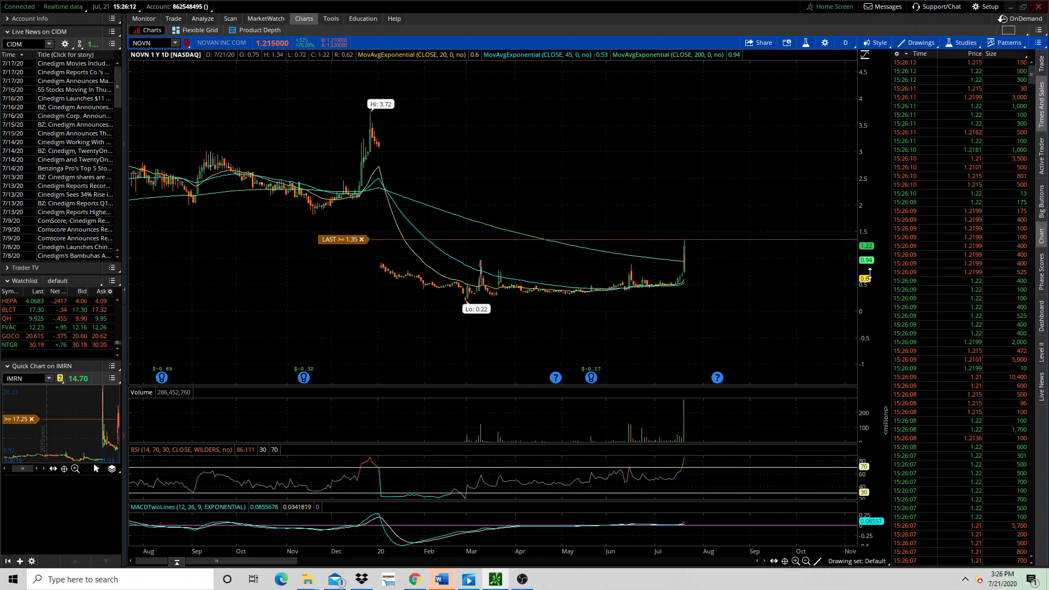
Draw a level line near 0.9 from January to the recent spike and stretch the price scale.
scroll(832, 274, "down", 3)
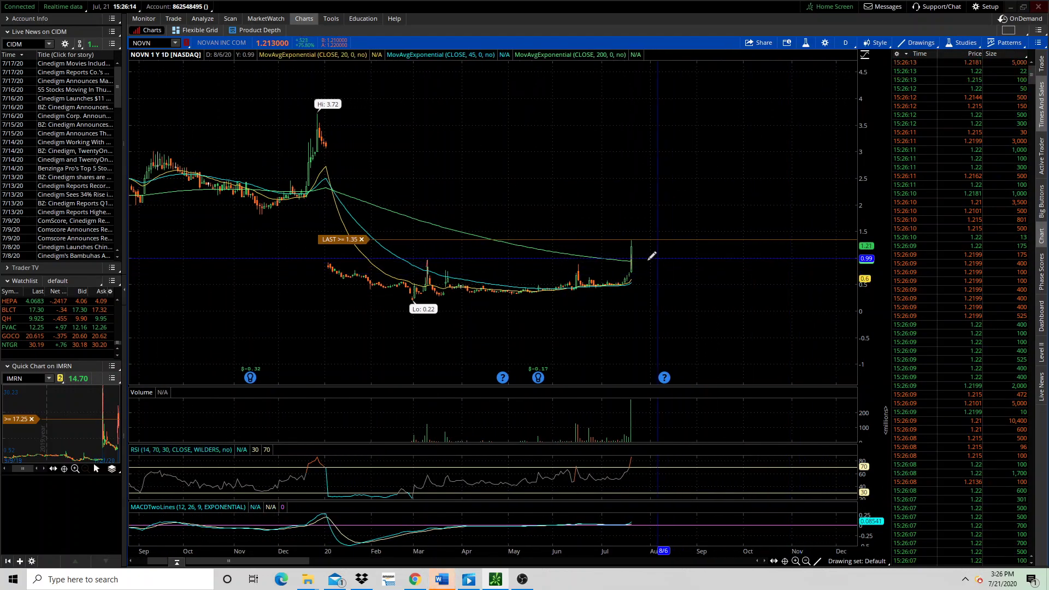
scroll(640, 256, "down", 1)
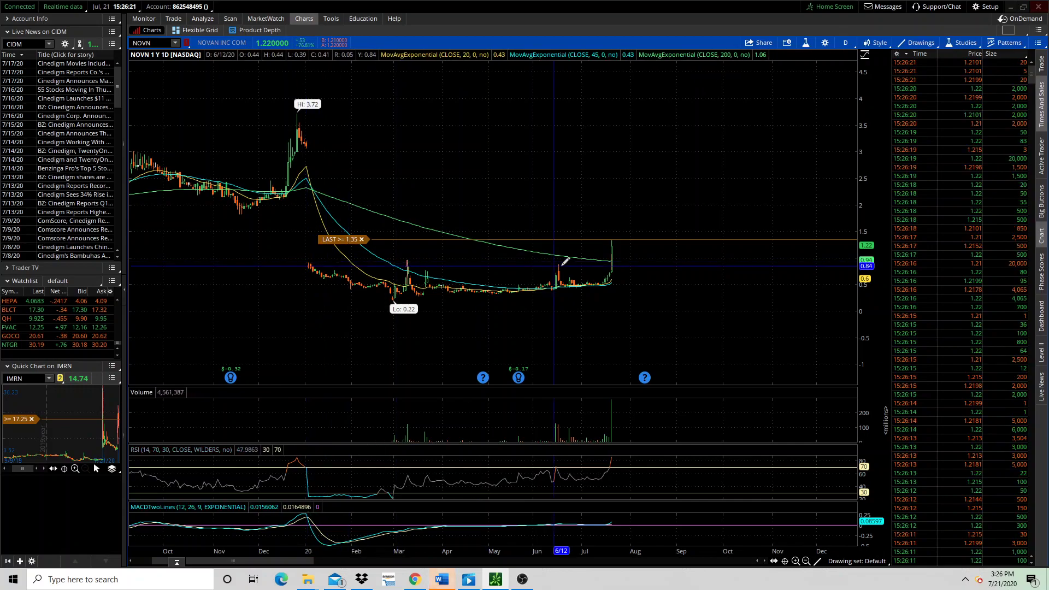
left_click(306, 263)
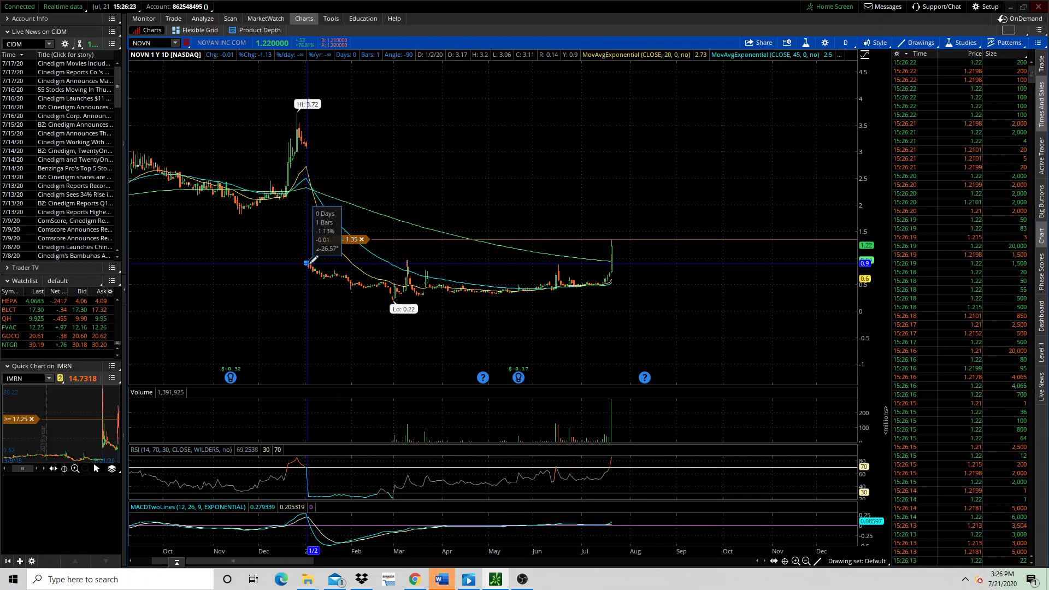
left_click(730, 265)
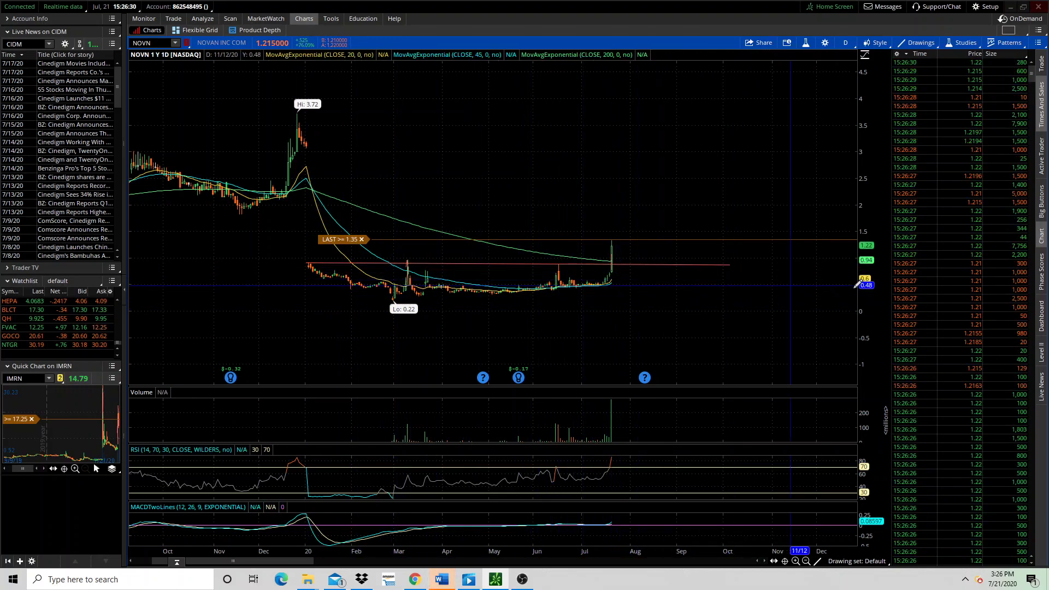
left_click_drag(881, 238, 884, 252)
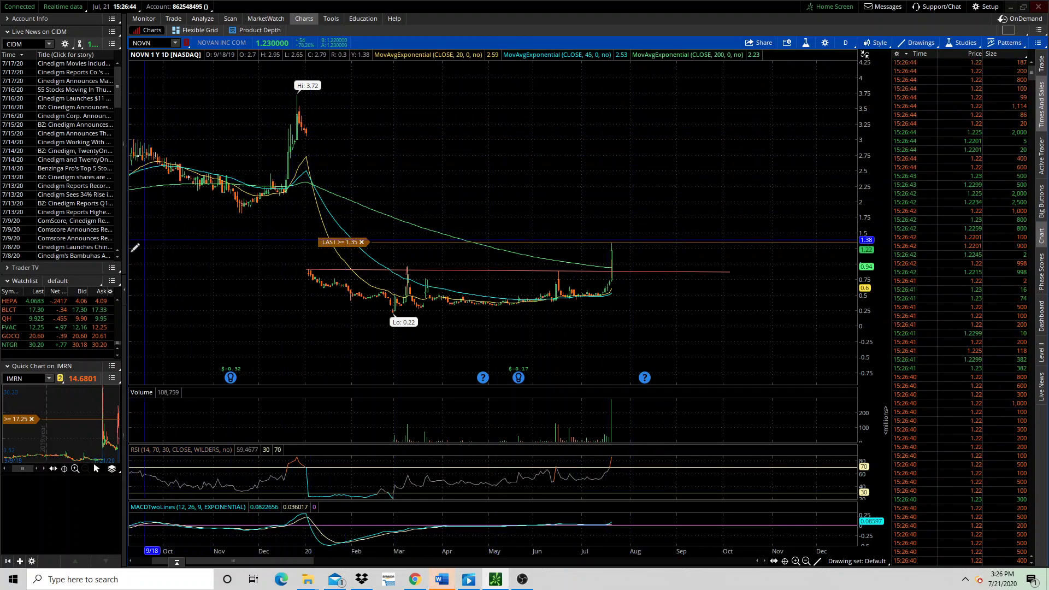
scroll(88, 328, "up", 1)
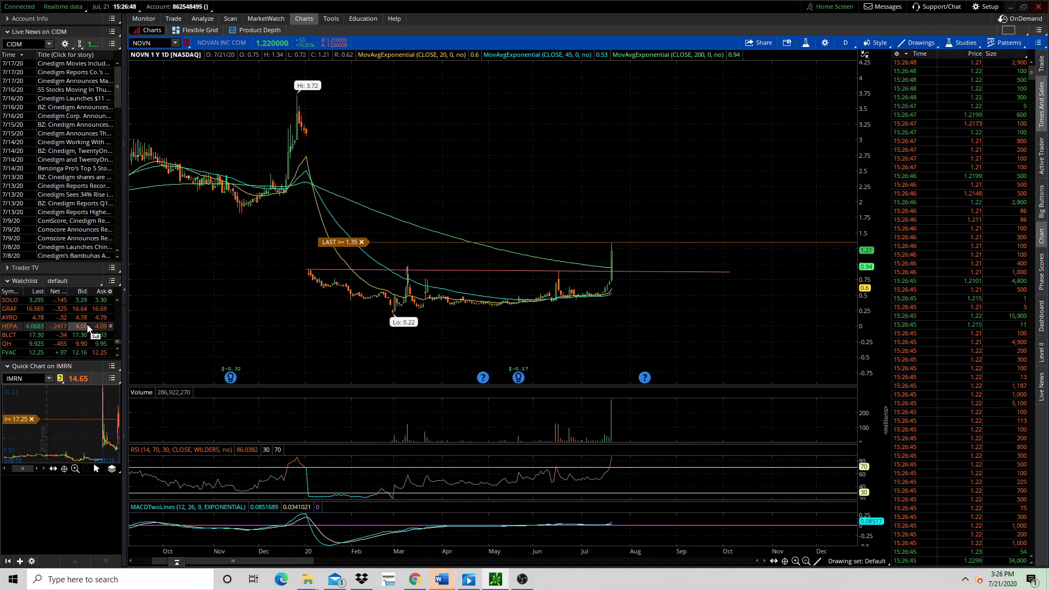
scroll(89, 327, "up", 1)
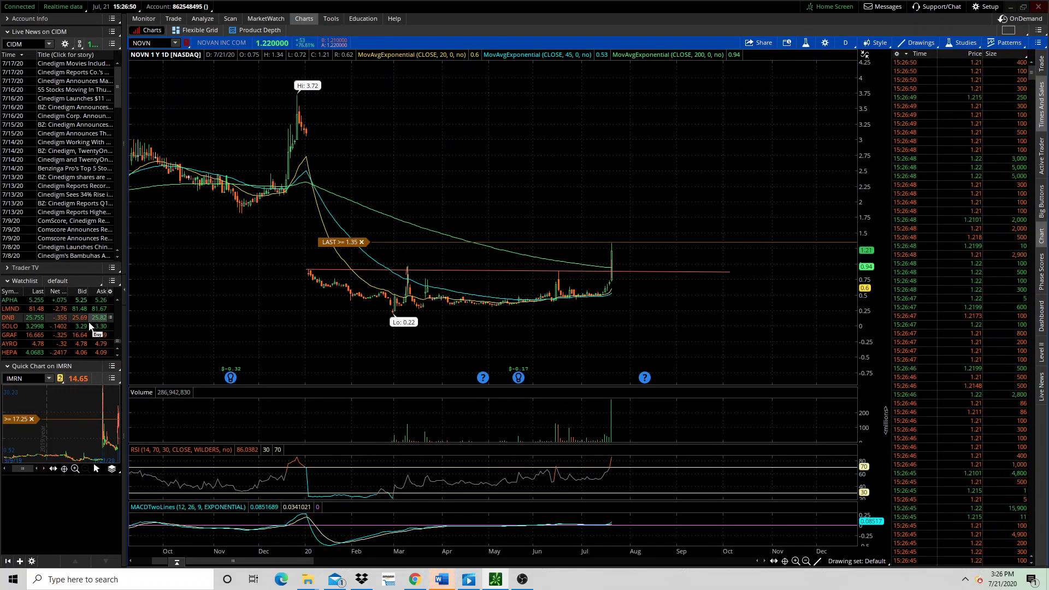
scroll(89, 327, "up", 1)
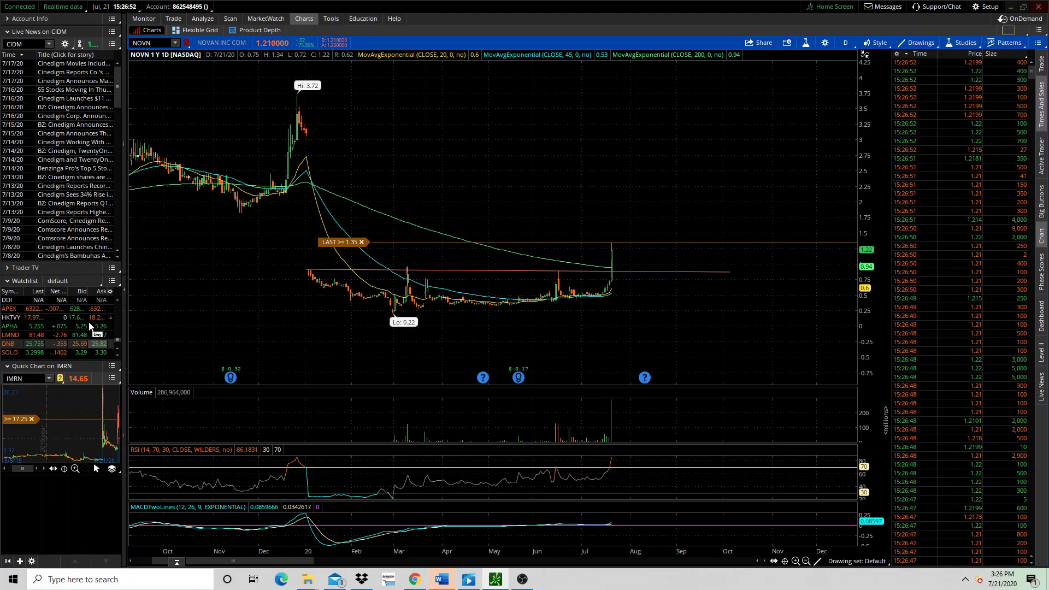
Load IMRN and set its chart to one day of one-minute bars.
left_click(159, 43)
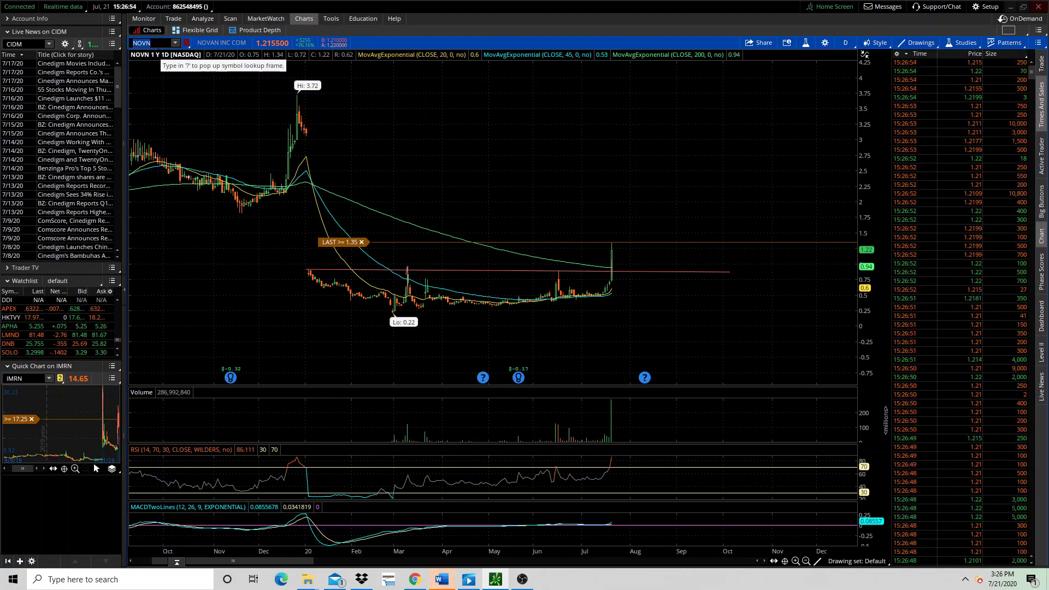
type("IMRN")
key("Return")
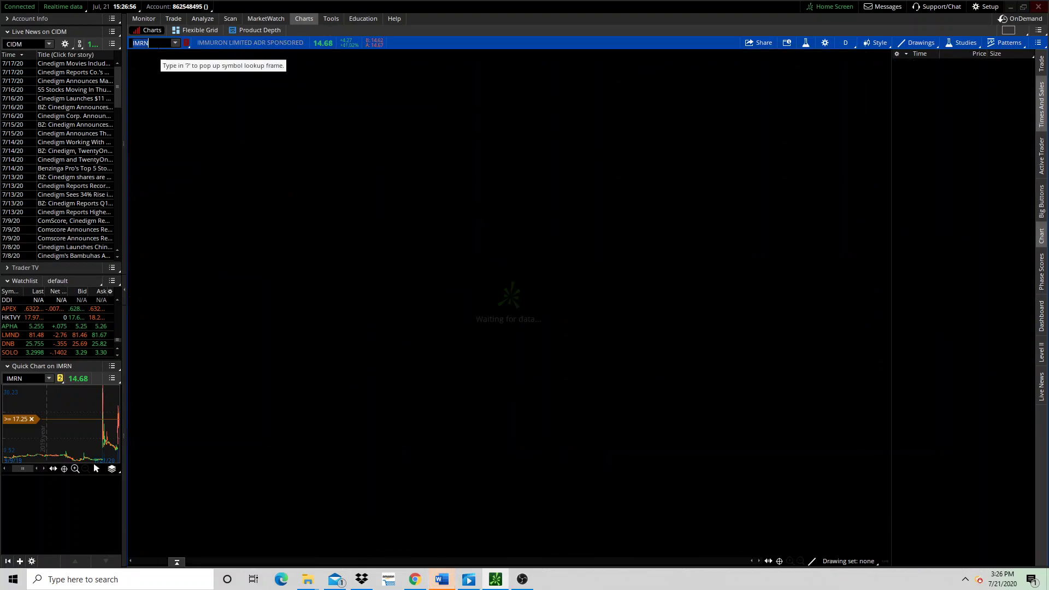
left_click(846, 43)
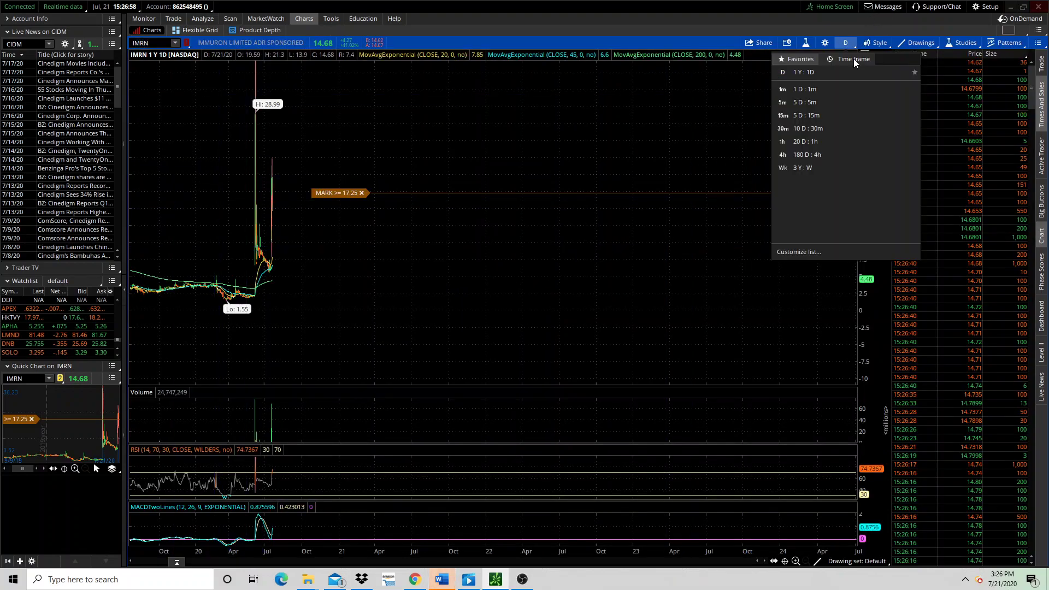
left_click(854, 60)
left_click(865, 246)
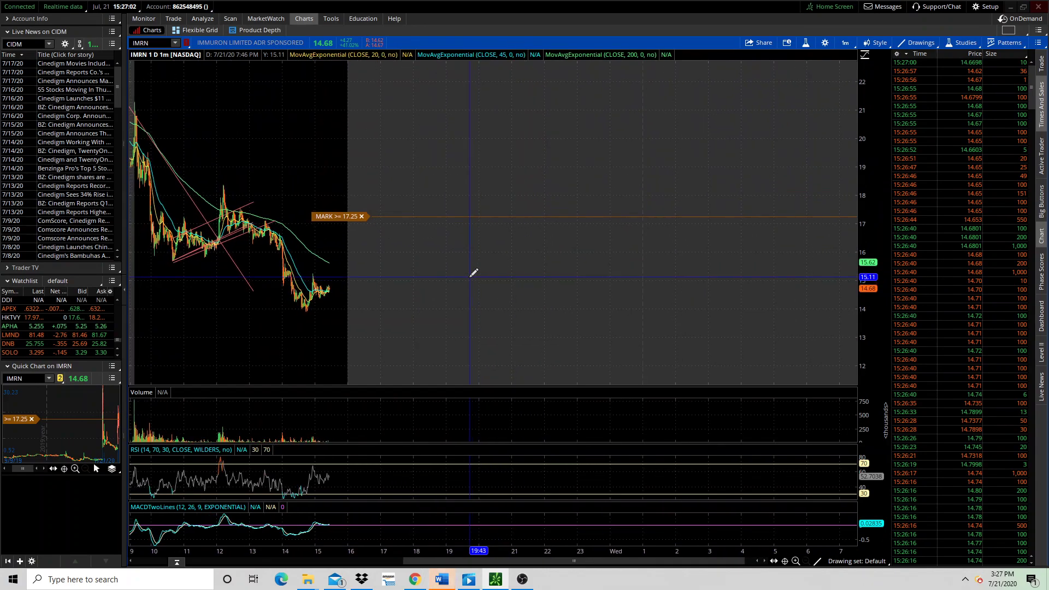
Zoom and rescale IMRN's chart so the day's candles fill the view.
left_click_drag(383, 286, 151, 292)
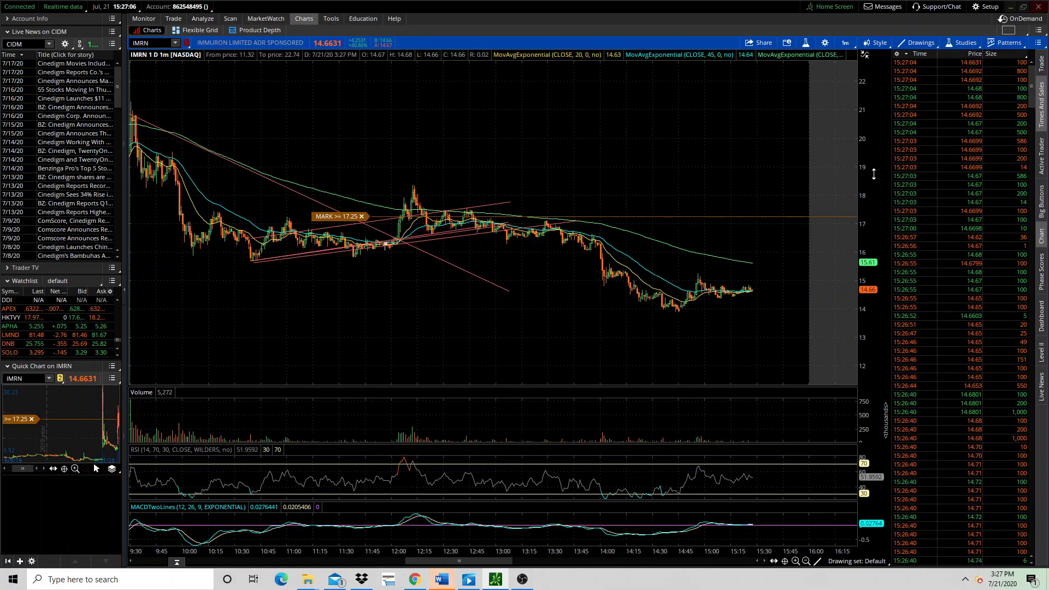
left_click_drag(863, 208, 630, 203)
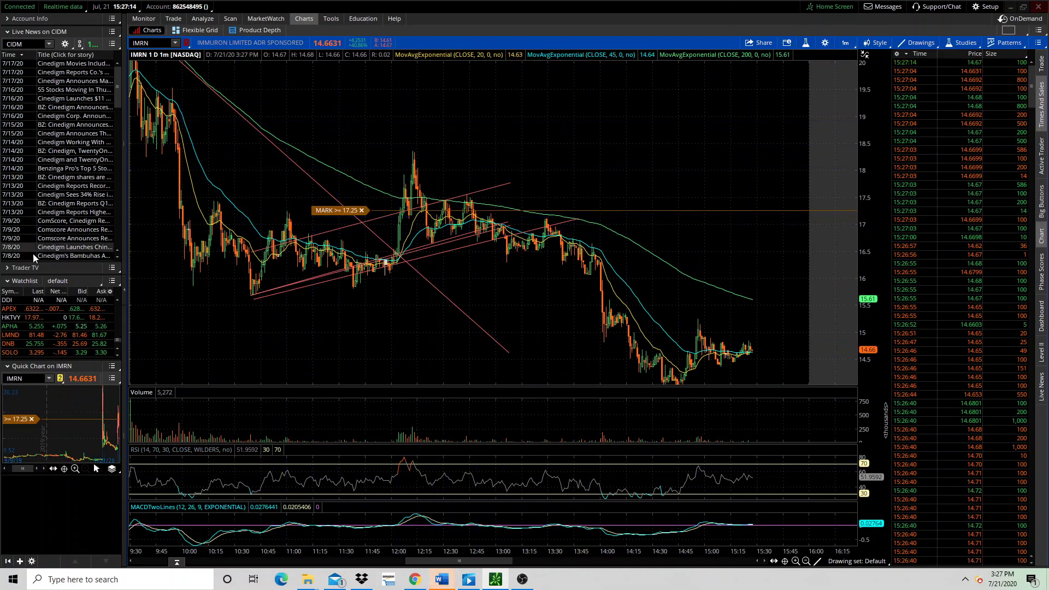
scroll(109, 328, "down", 3)
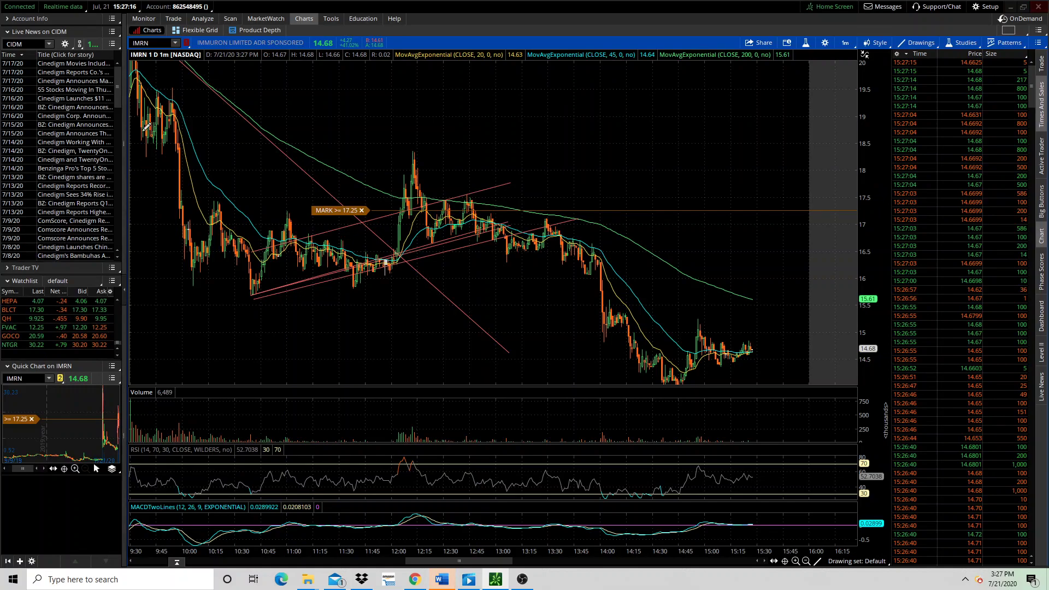
left_click(148, 42)
Load AYRO and scroll back through earlier bars to reveal the 6.47 high.
type("AYRO")
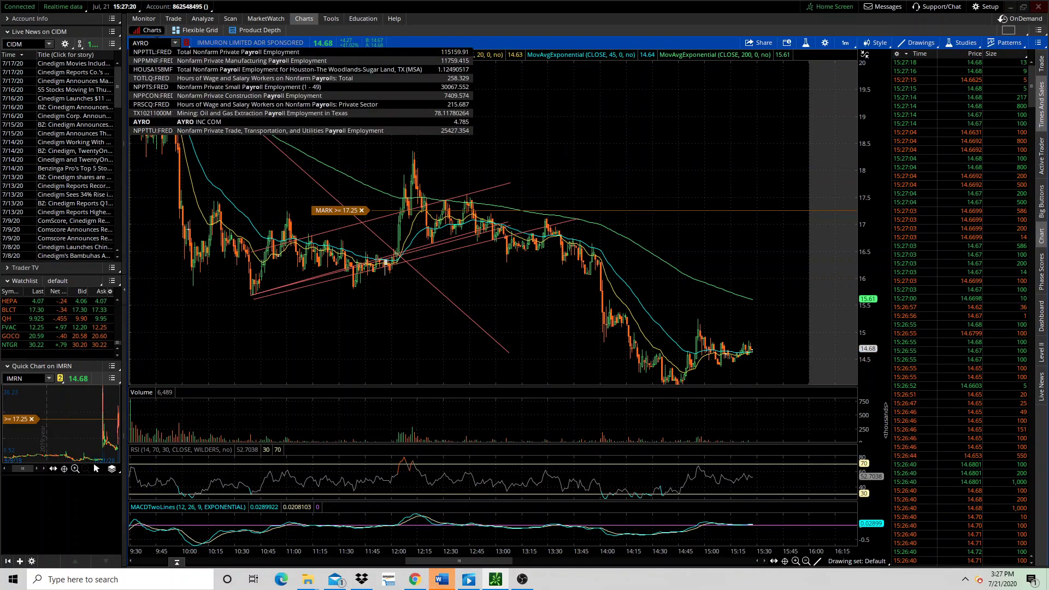
key("Return")
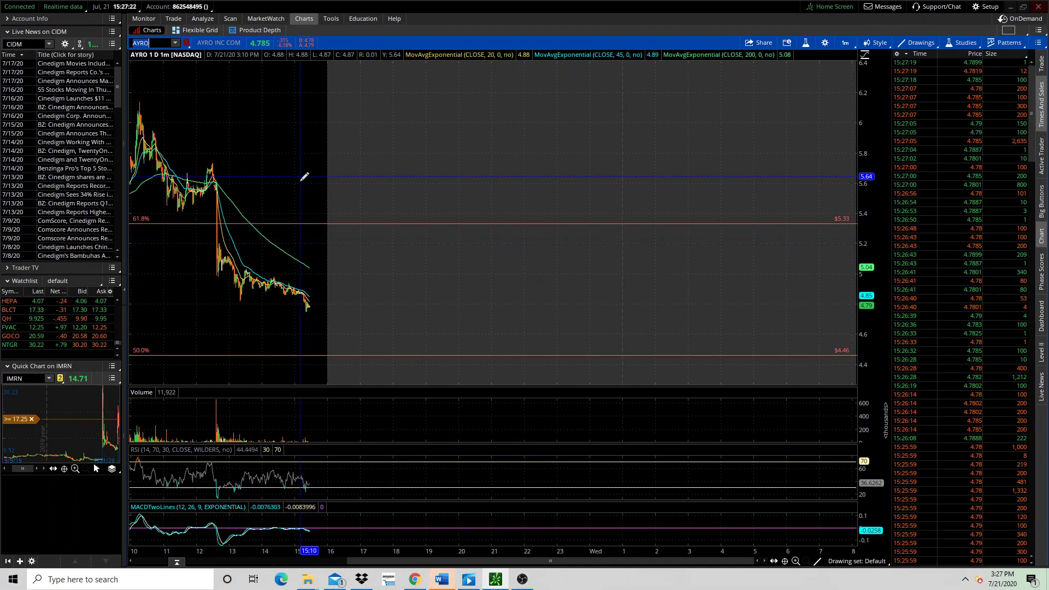
scroll(308, 175, "up", 5)
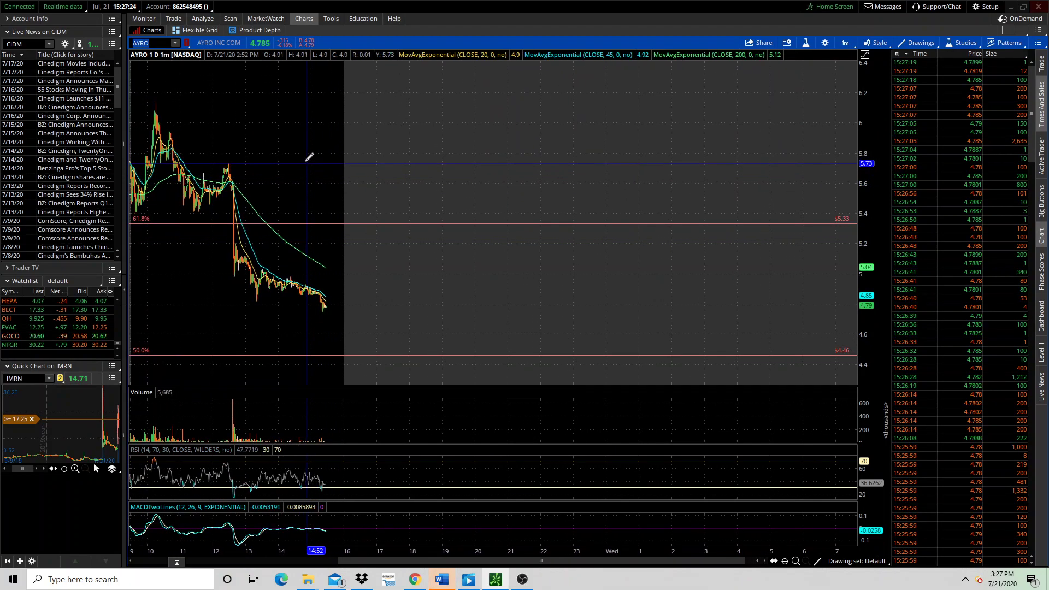
scroll(310, 167, "up", 5)
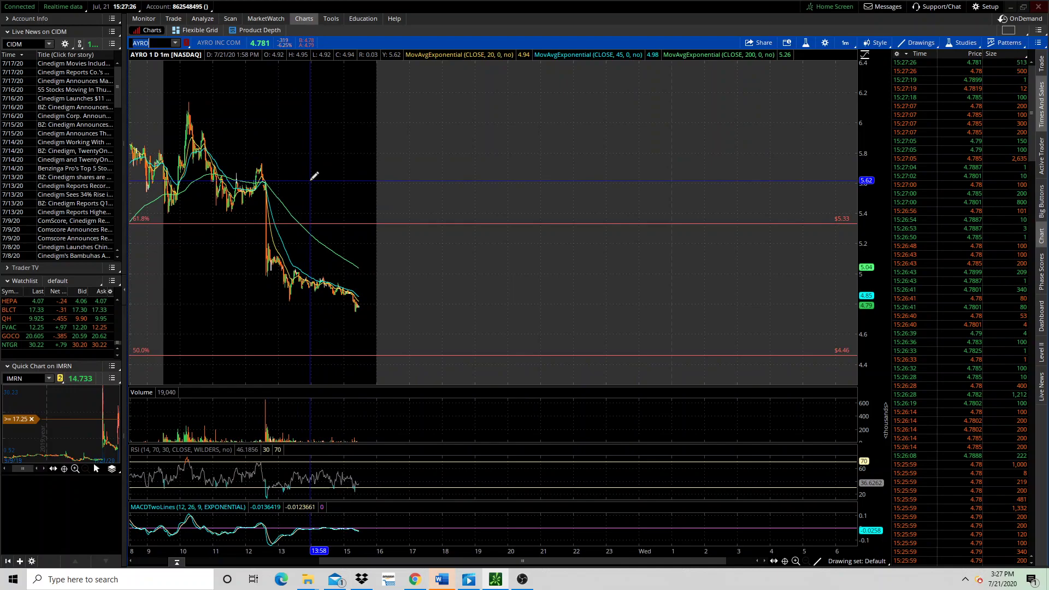
scroll(345, 196, "up", 4)
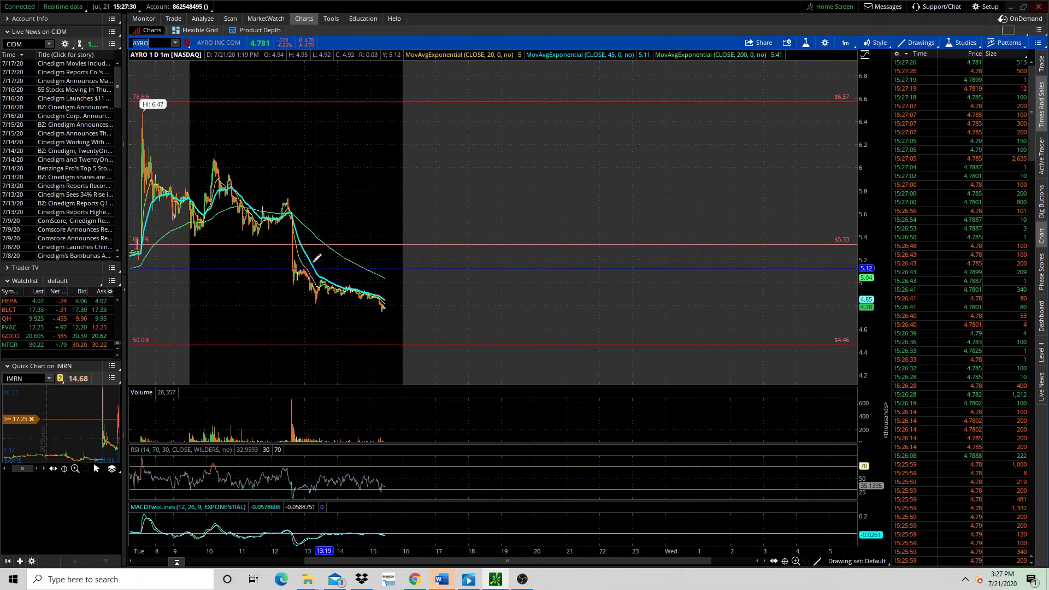
scroll(613, 225, "up", 3)
scroll(595, 271, "up", 2)
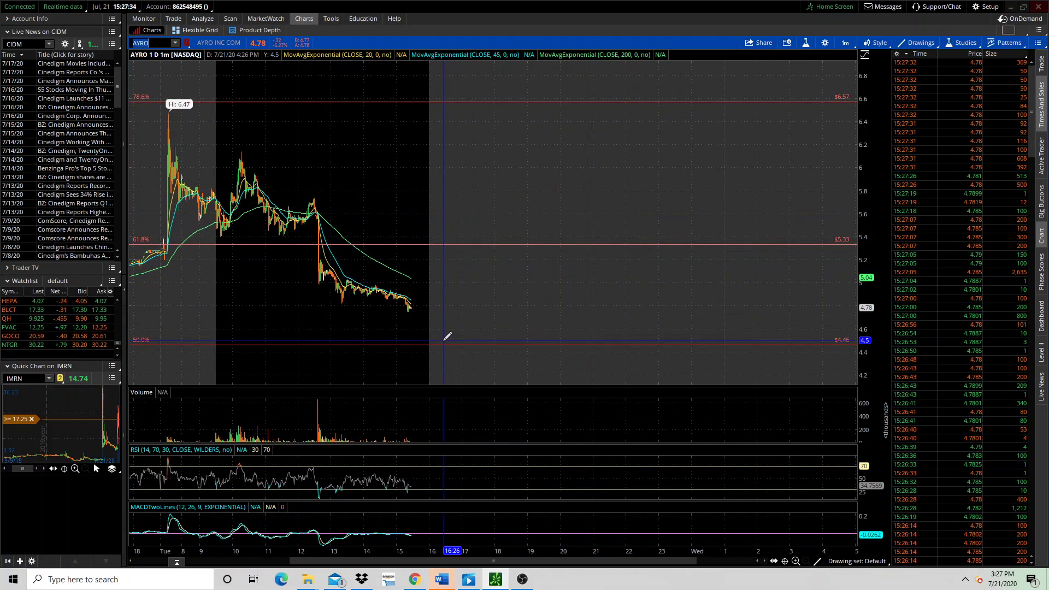
scroll(396, 187, "up", 3)
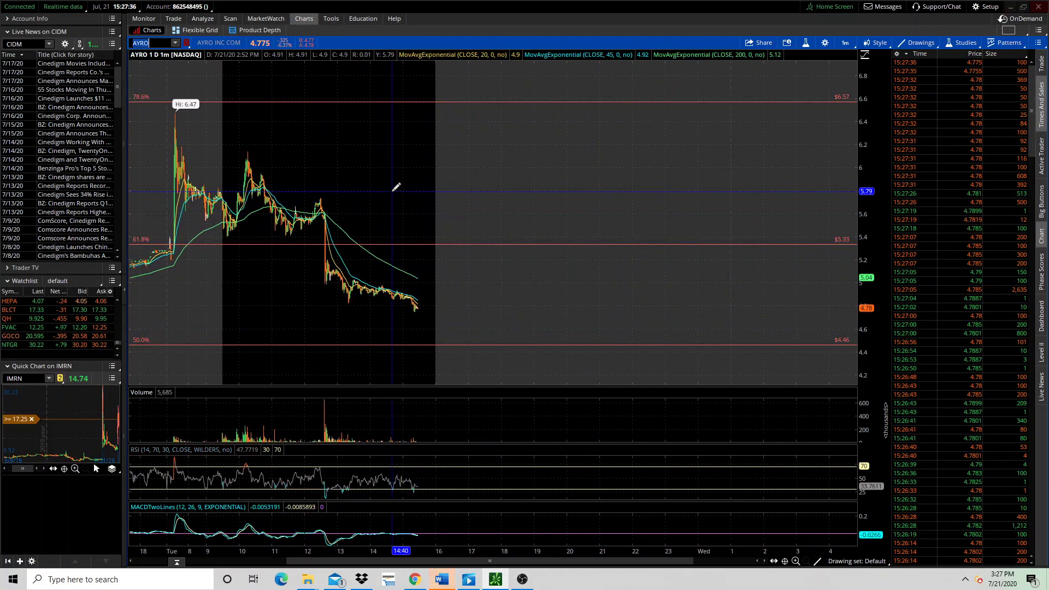
scroll(392, 191, "up", 4)
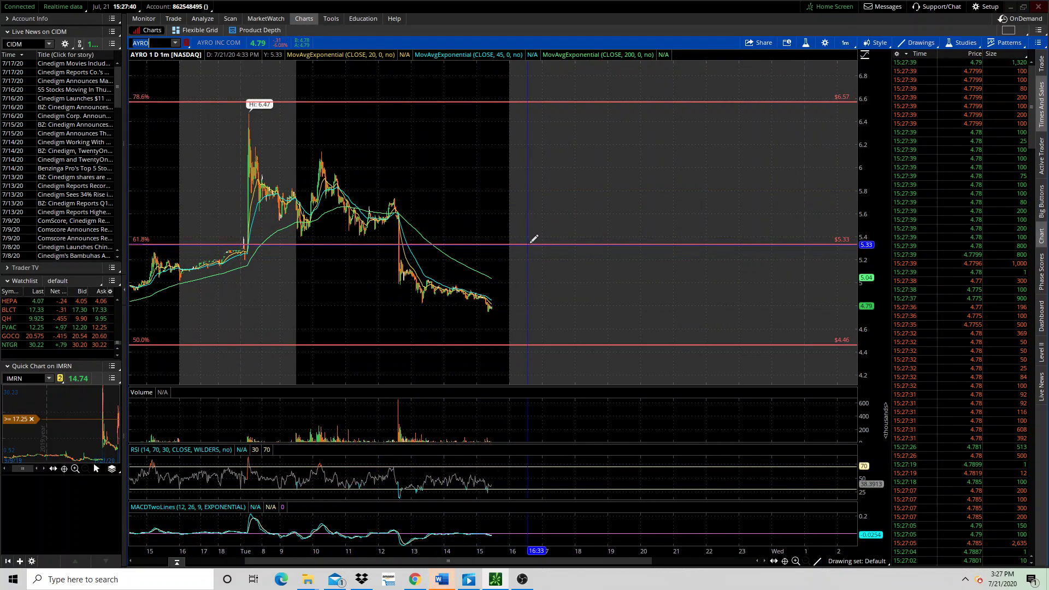
scroll(536, 235, "up", 1)
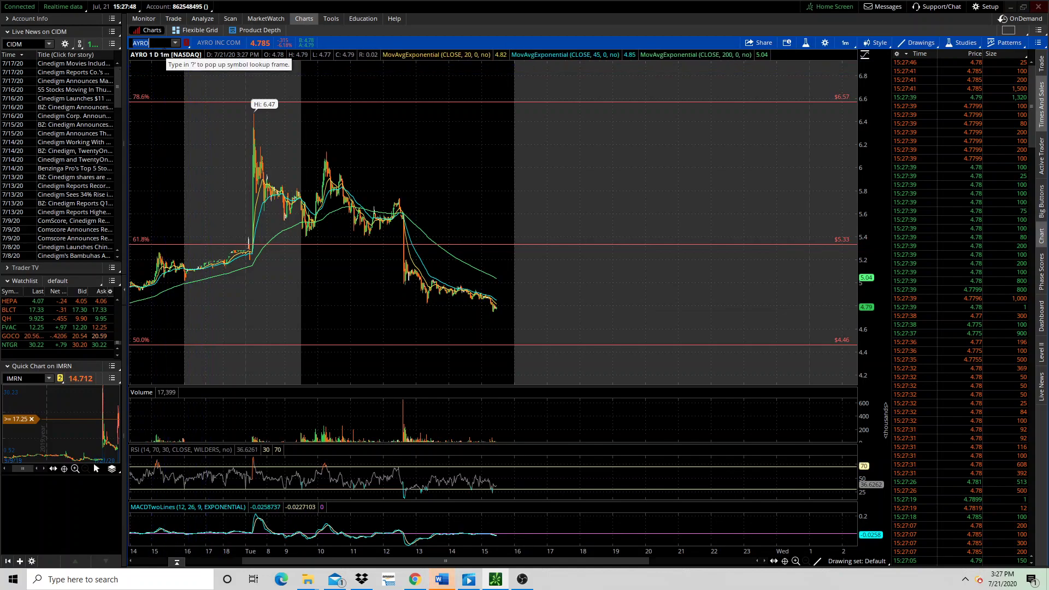
Load the RNLX chart in place of the current symbol.
key("BackSpace")
type("RNLX")
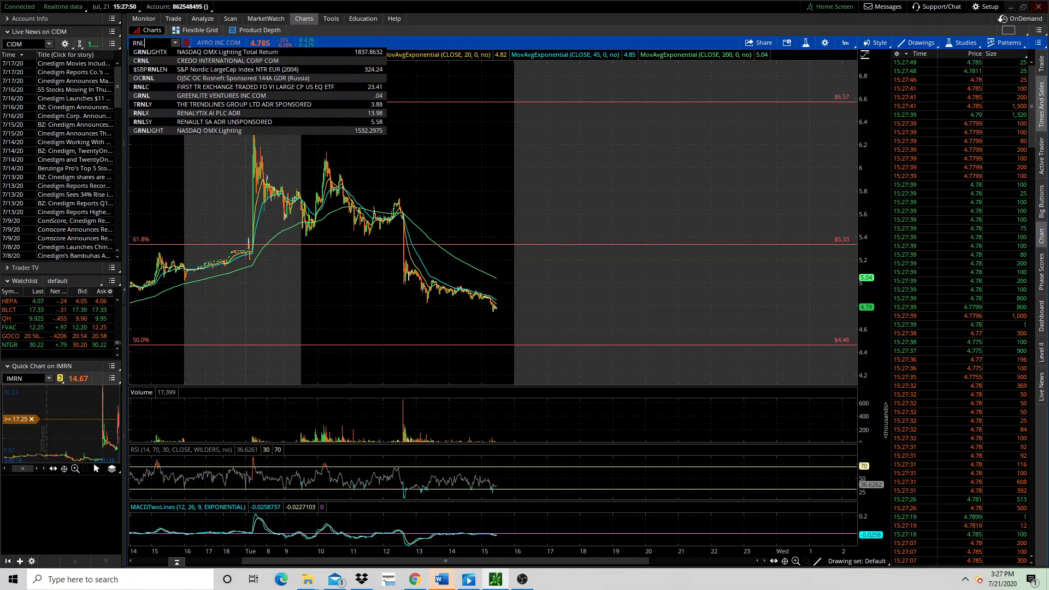
key("Return")
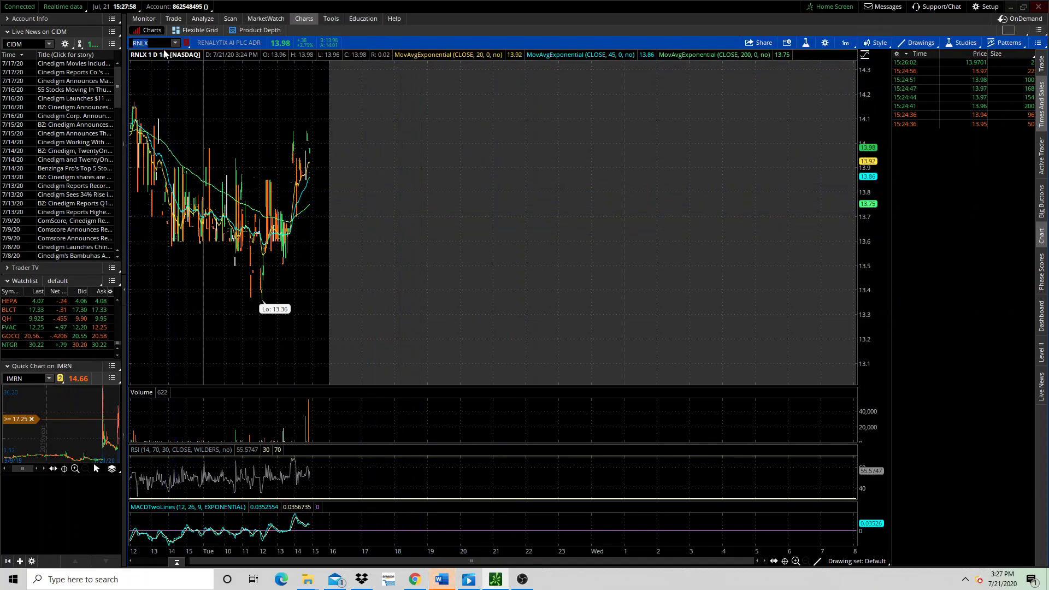
scroll(388, 192, "up", 10)
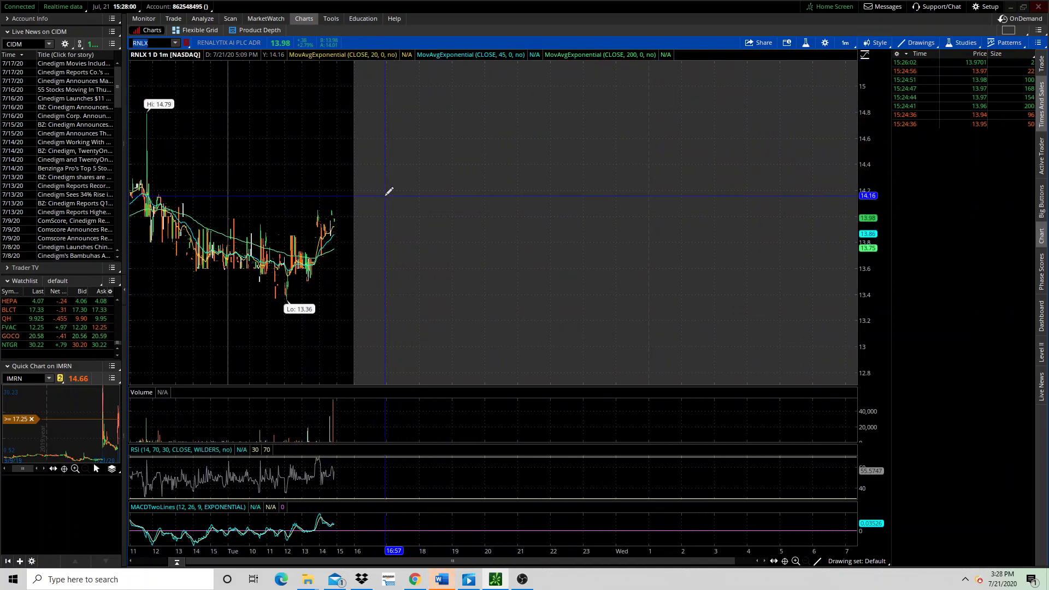
scroll(388, 191, "up", 3)
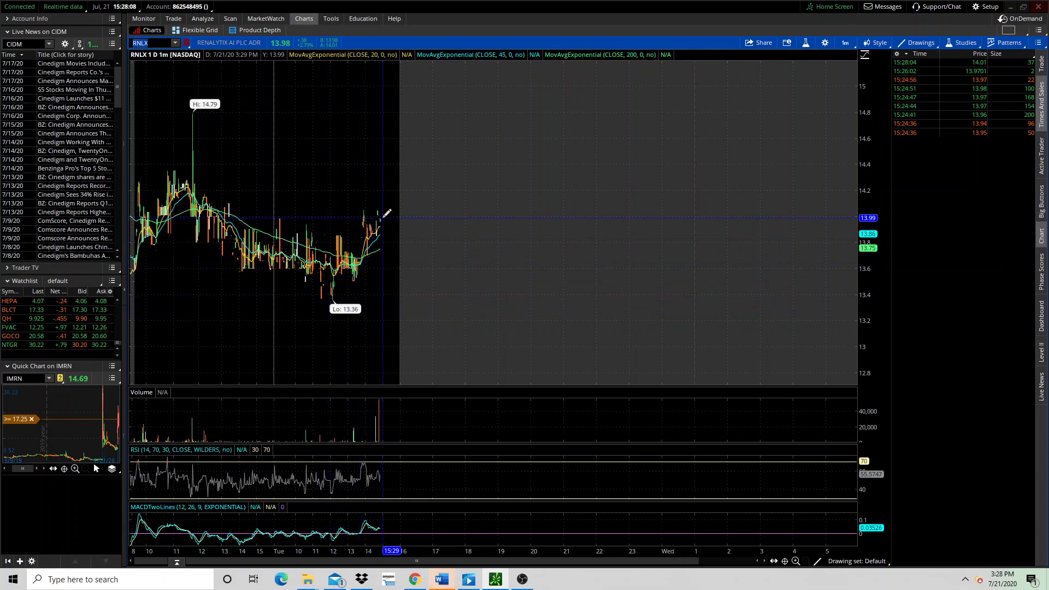
Set an Intraday 5-day, 15-minute time frame and zoom in on the recent RNLX candles.
left_click(845, 43)
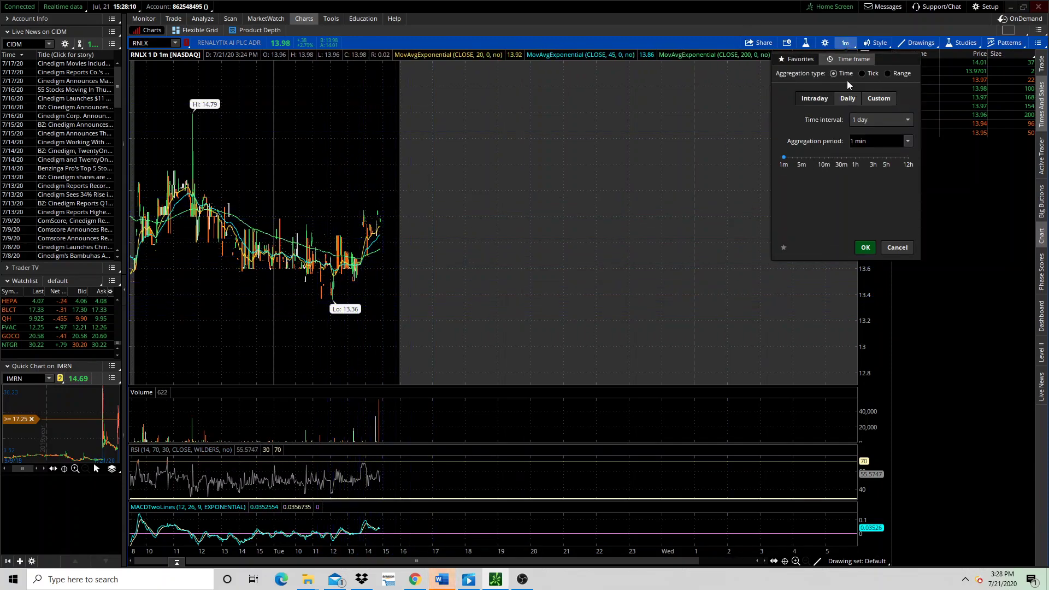
left_click(868, 119)
left_click(871, 189)
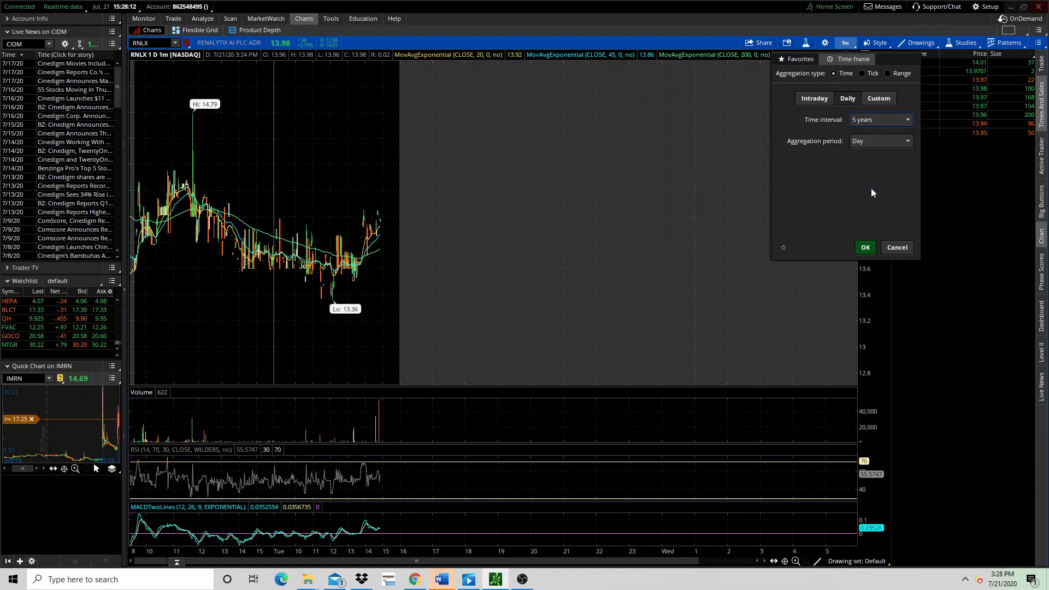
left_click(824, 99)
left_click(868, 122)
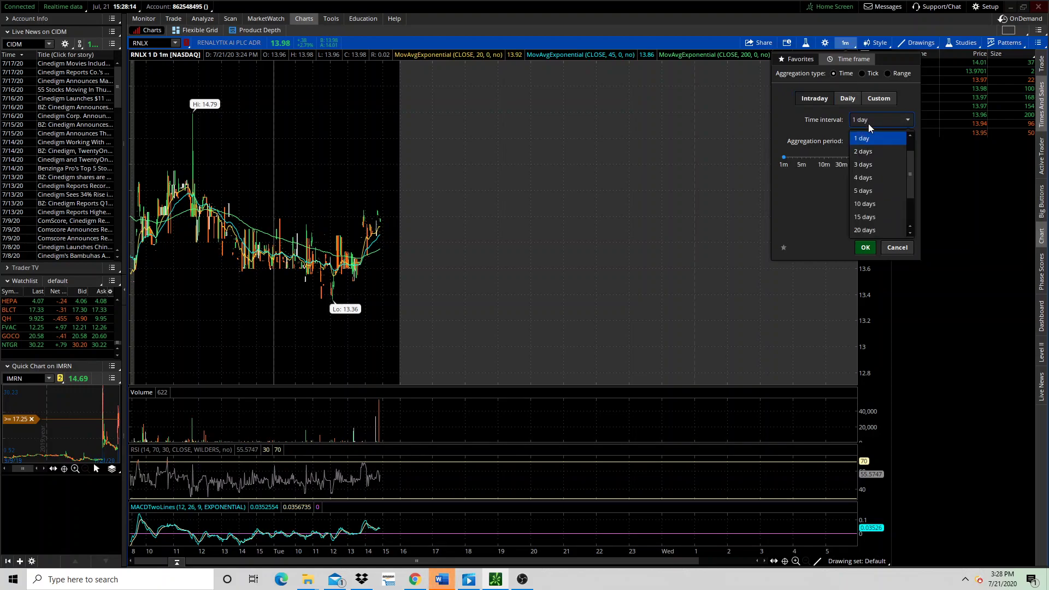
left_click(872, 192)
left_click(908, 142)
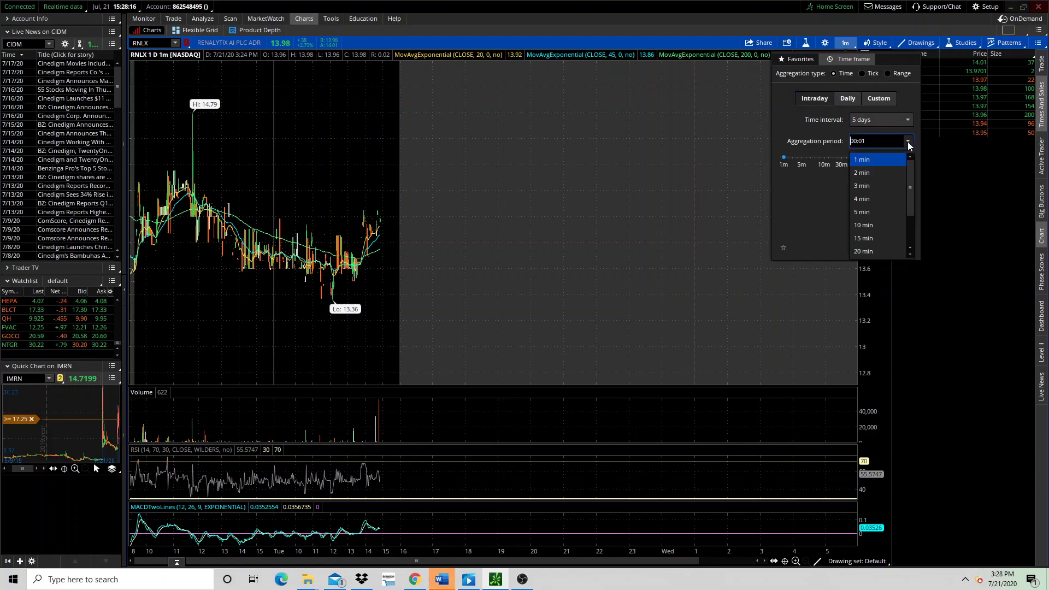
left_click(881, 238)
left_click(870, 251)
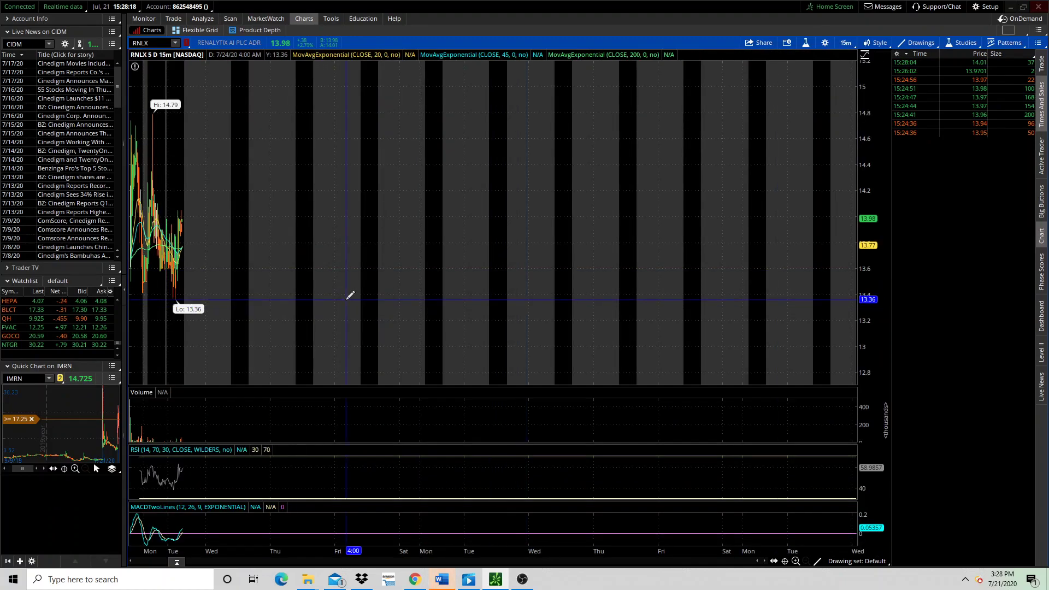
left_click_drag(280, 309, 124, 300)
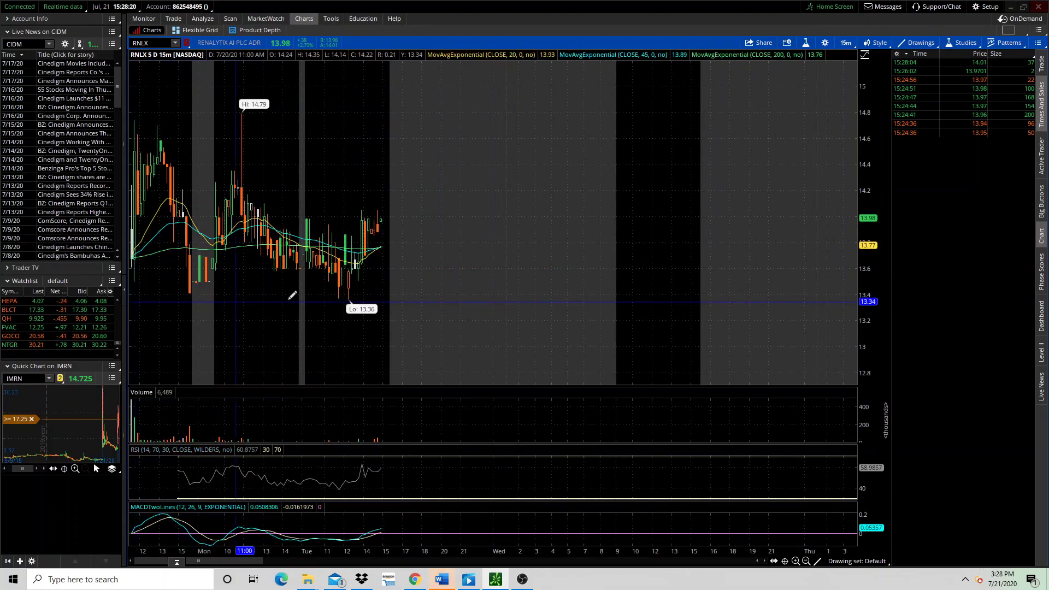
left_click_drag(405, 288, 123, 281)
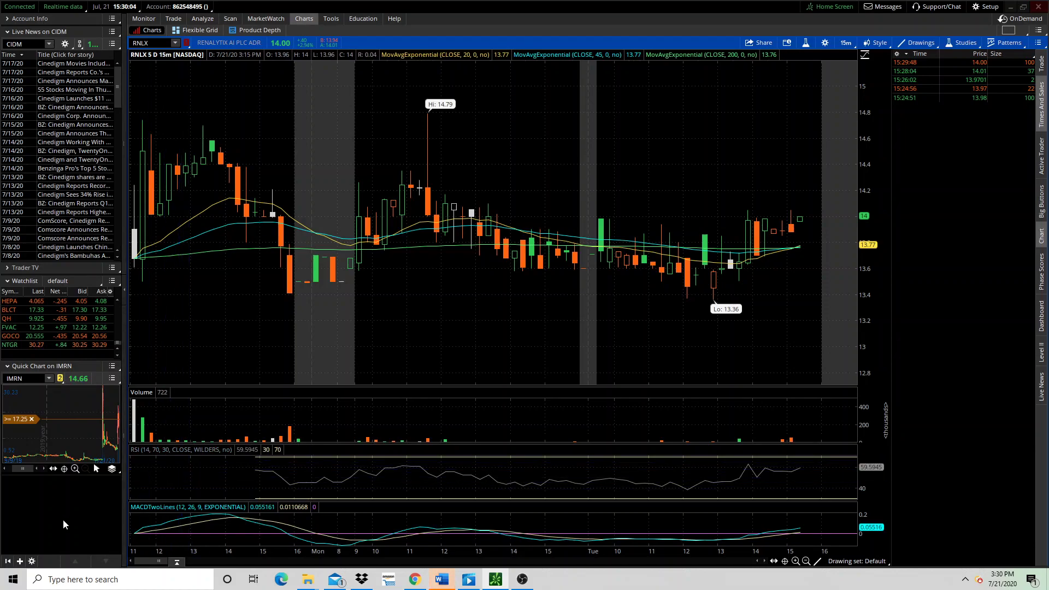
Replace RNLX with BWEN in the symbol box to load its chart.
left_click(141, 42)
type("BWEN")
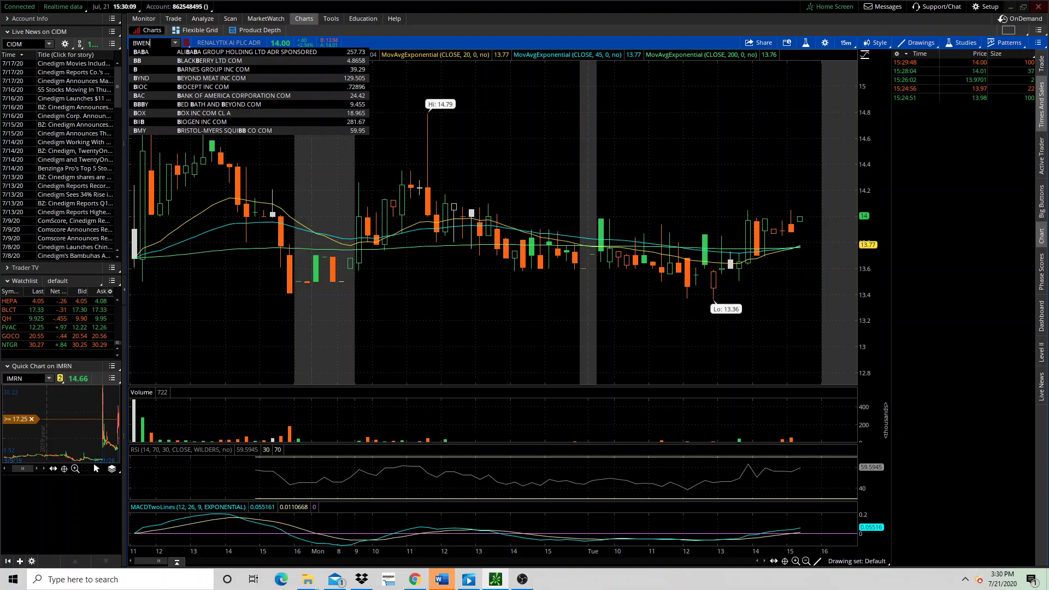
key("Return")
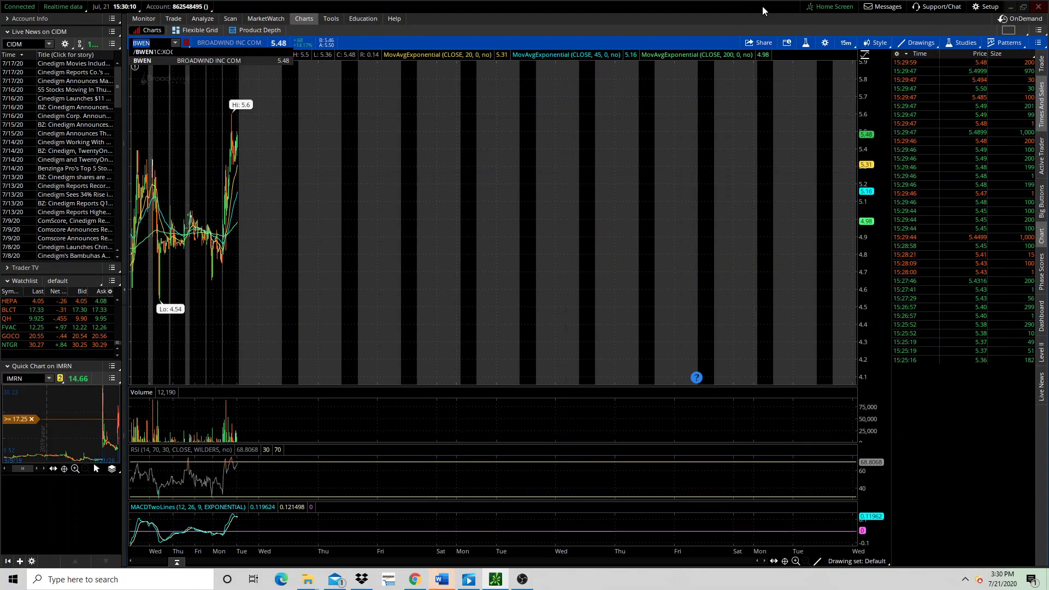
Show BWEN as one year of daily bars and zoom in on a stretch of history.
left_click(845, 42)
left_click(842, 100)
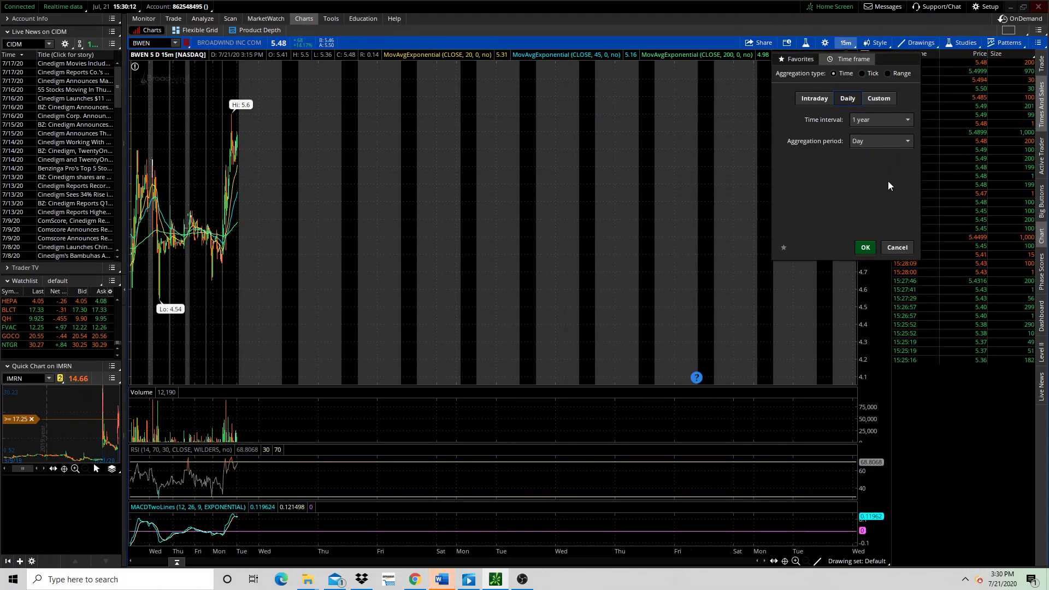
left_click(866, 247)
left_click_drag(530, 252, 125, 252)
left_click_drag(568, 252, 125, 251)
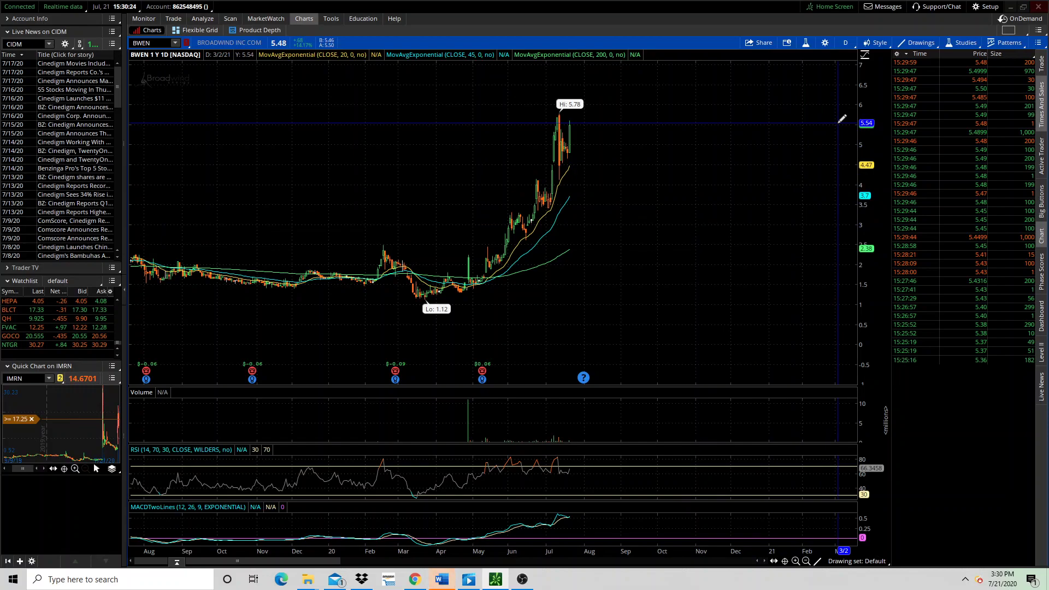
Extend the BWEN daily chart's time interval to 10 years.
left_click(845, 42)
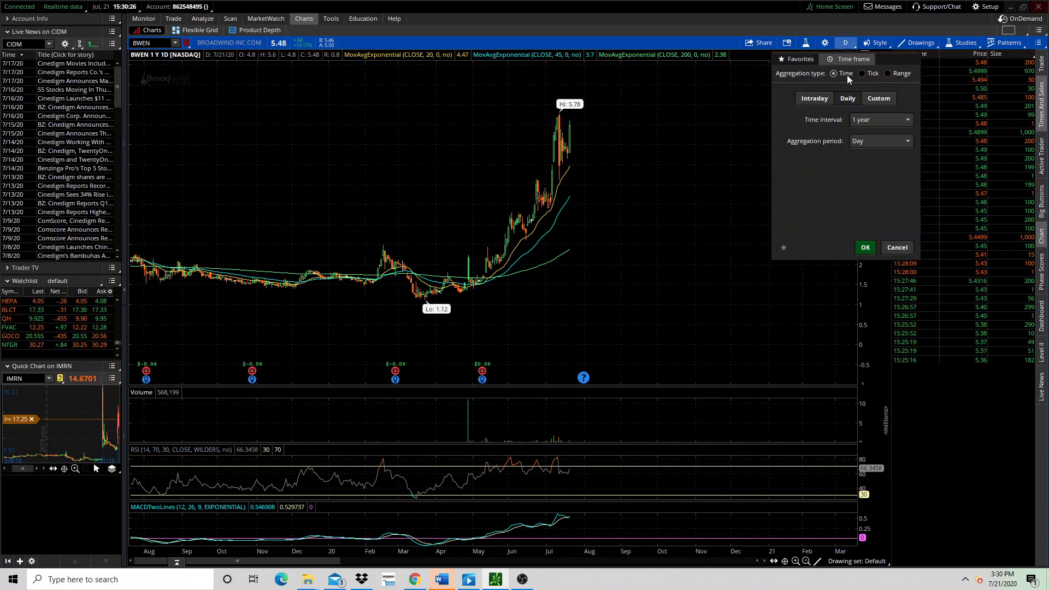
left_click(863, 118)
left_click(860, 204)
left_click(865, 247)
scroll(508, 295, "up", 5)
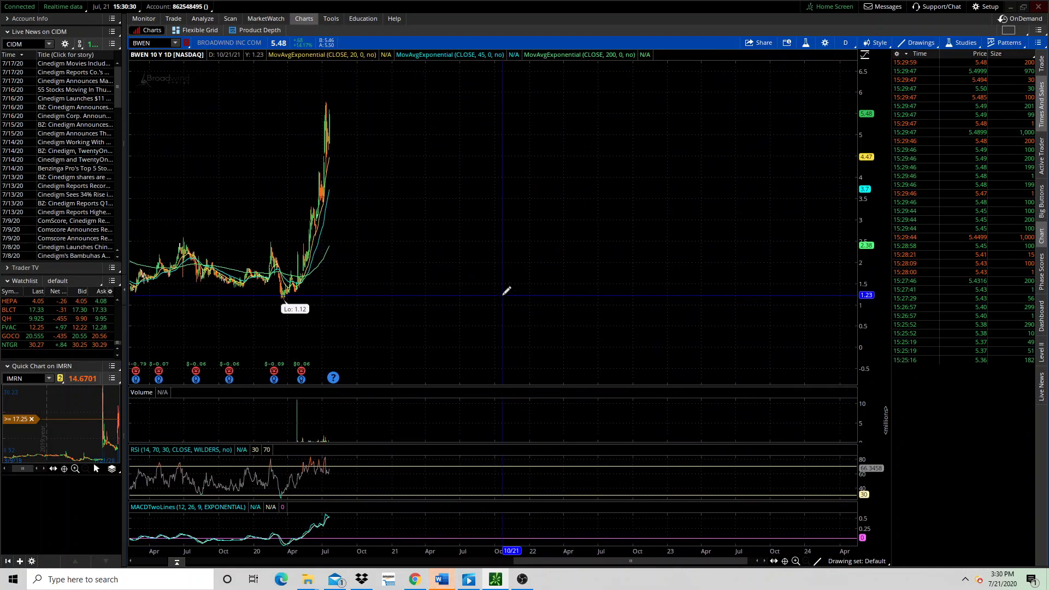
scroll(500, 287, "up", 2)
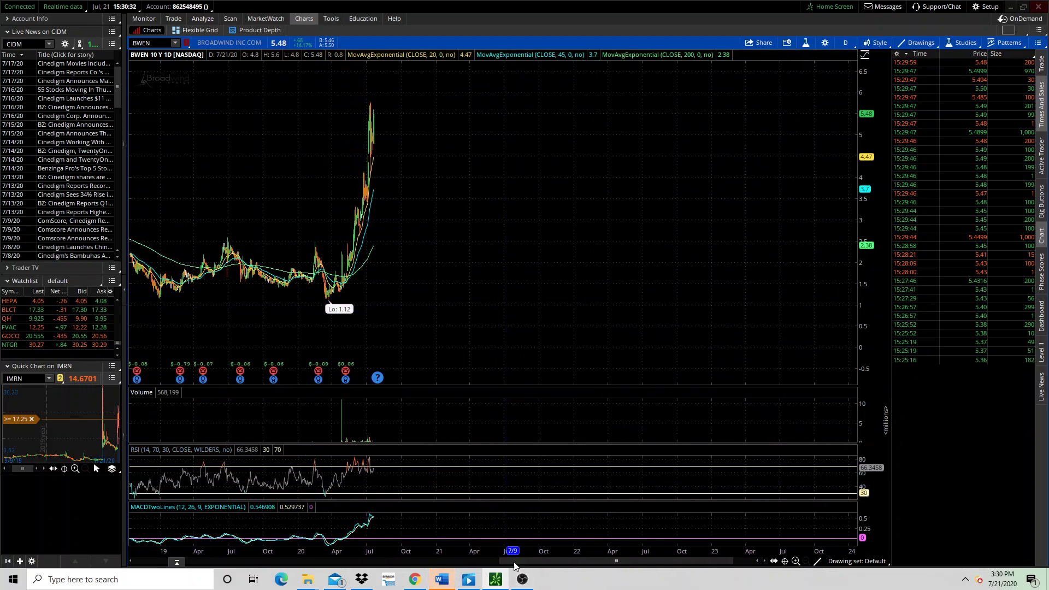
Zoom into BWEN's 2017 price run, scroll through its history, and heighten the price pane.
left_click_drag(516, 561, 417, 553)
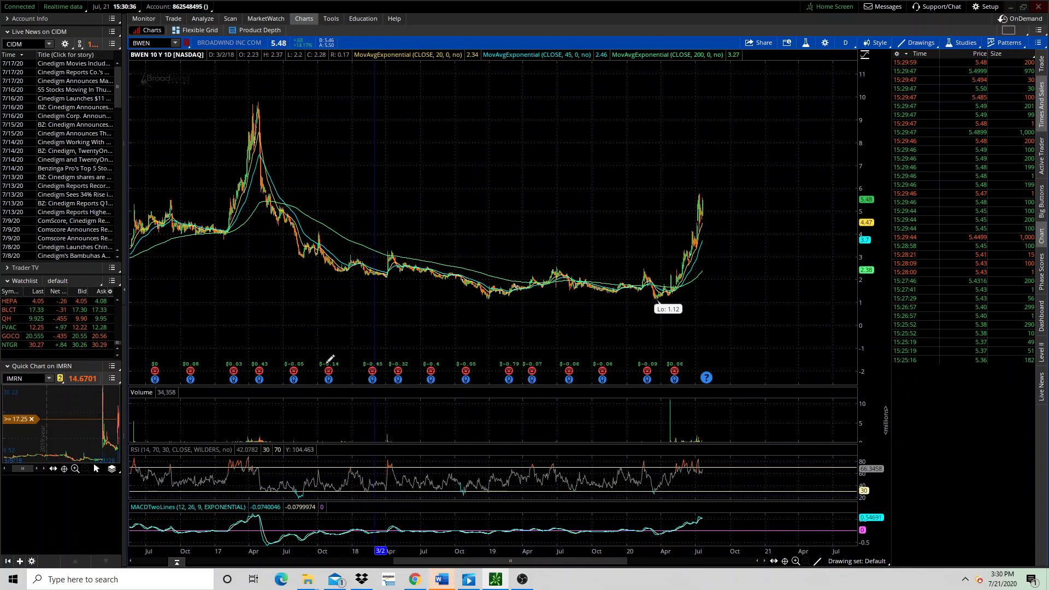
left_click_drag(327, 302, 180, 302)
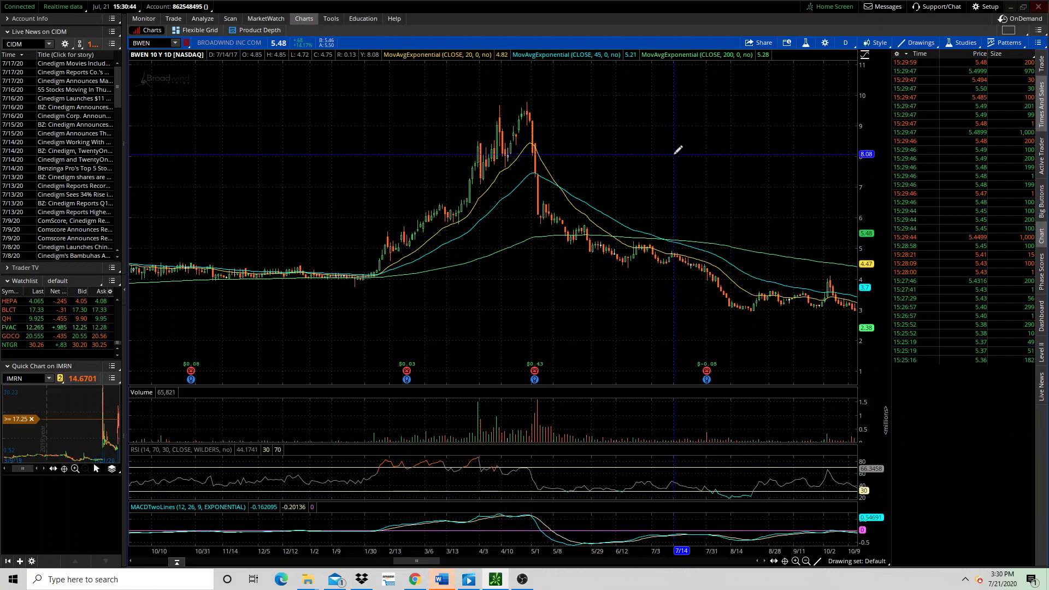
scroll(678, 149, "down", 10)
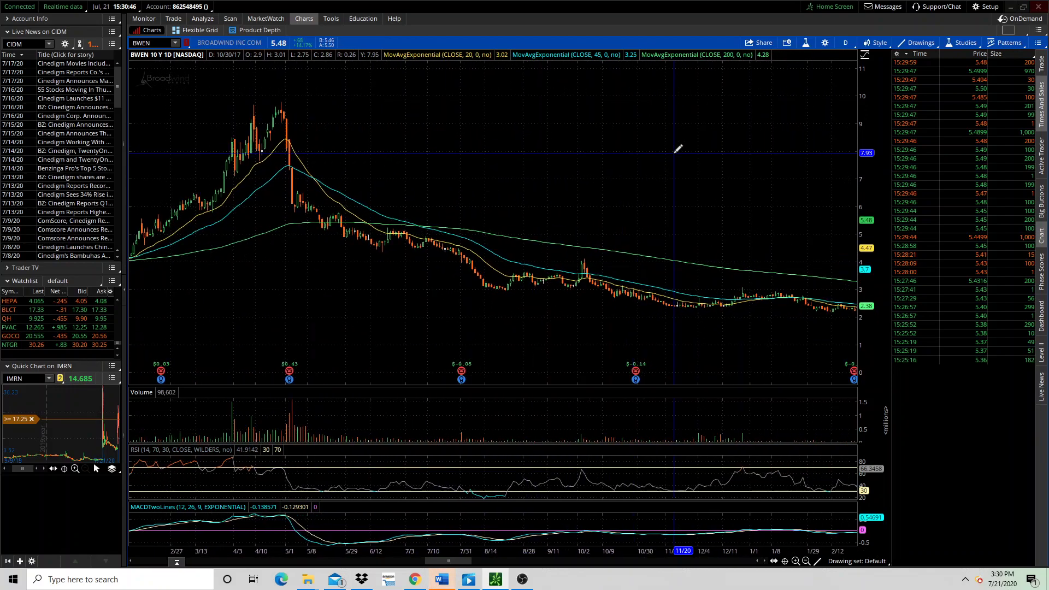
scroll(679, 149, "down", 10)
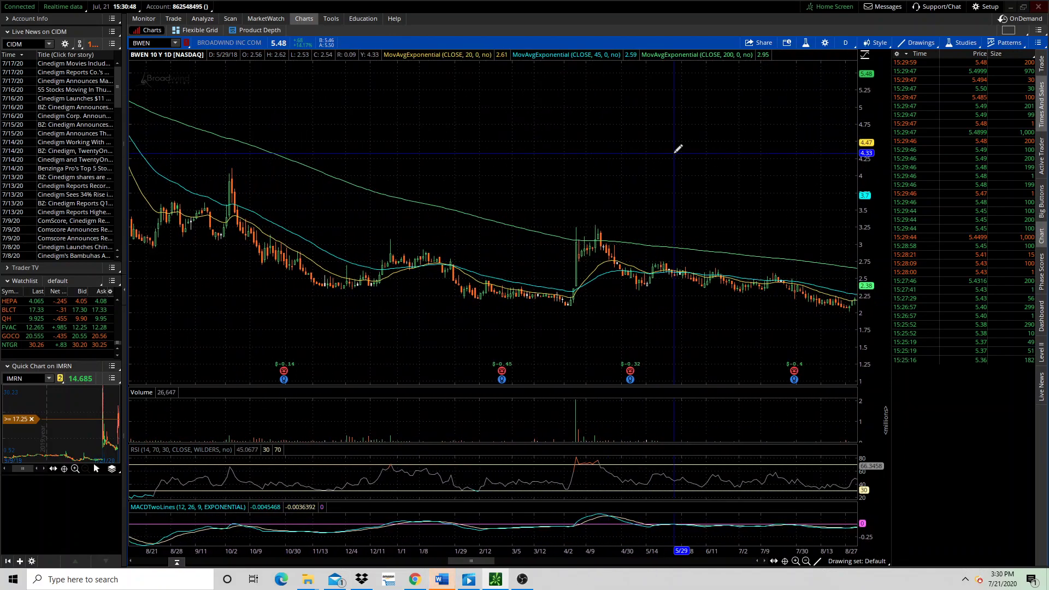
scroll(678, 149, "down", 10)
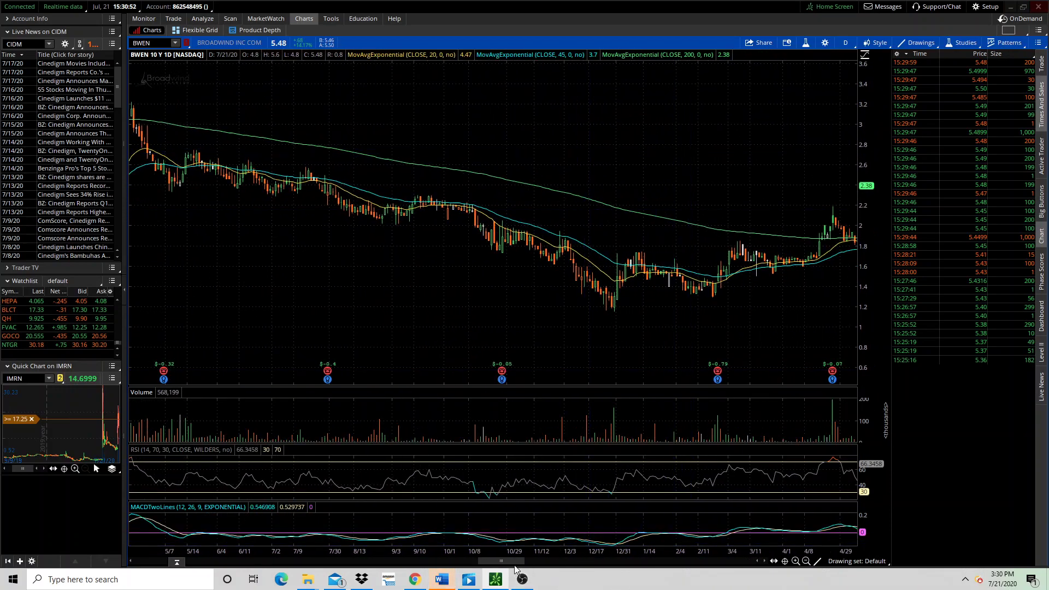
left_click(545, 563)
left_click_drag(544, 566, 583, 565)
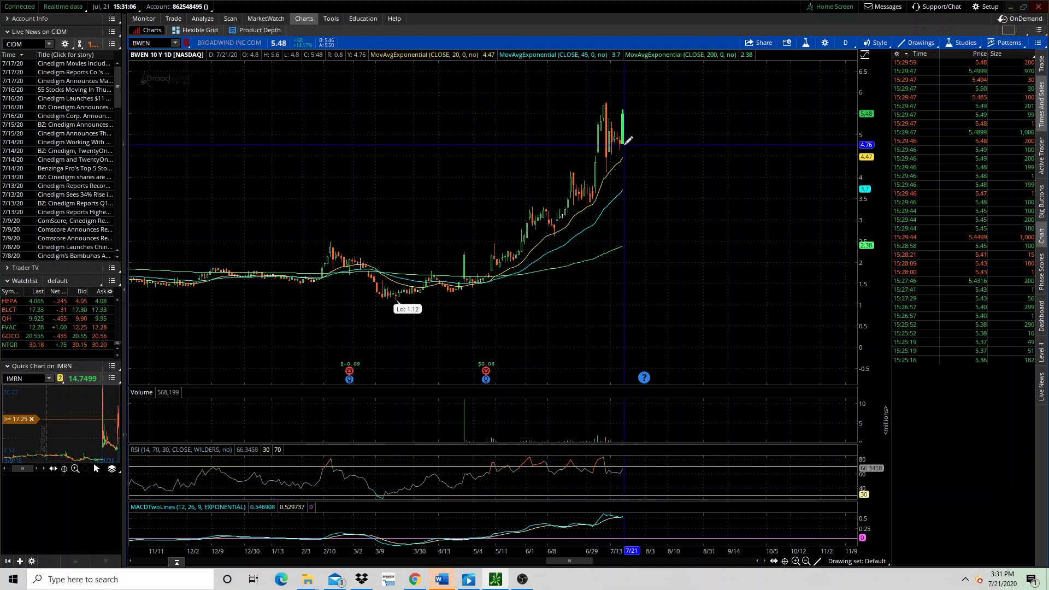
left_click_drag(645, 386, 644, 409)
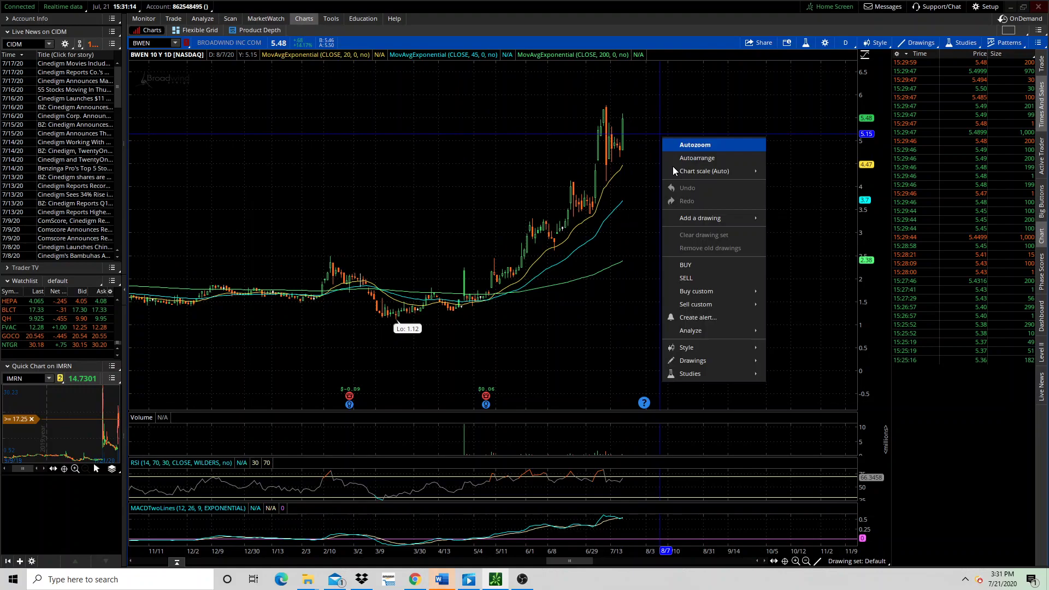
Create a BWEN alert that fires when the mark is at or below 5.15.
right_click(661, 135)
left_click(698, 318)
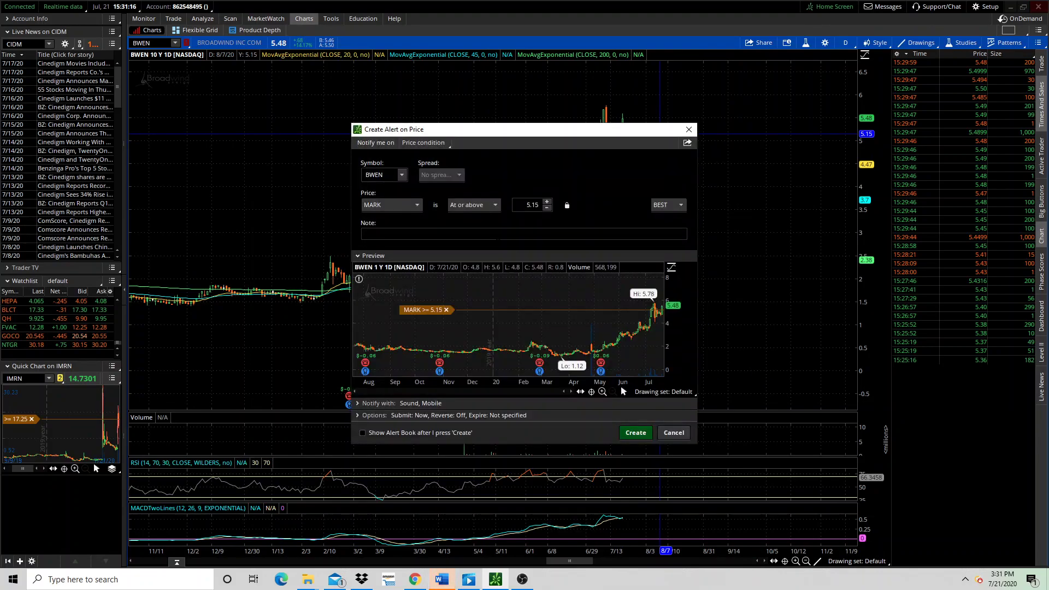
left_click(484, 205)
left_click(484, 223)
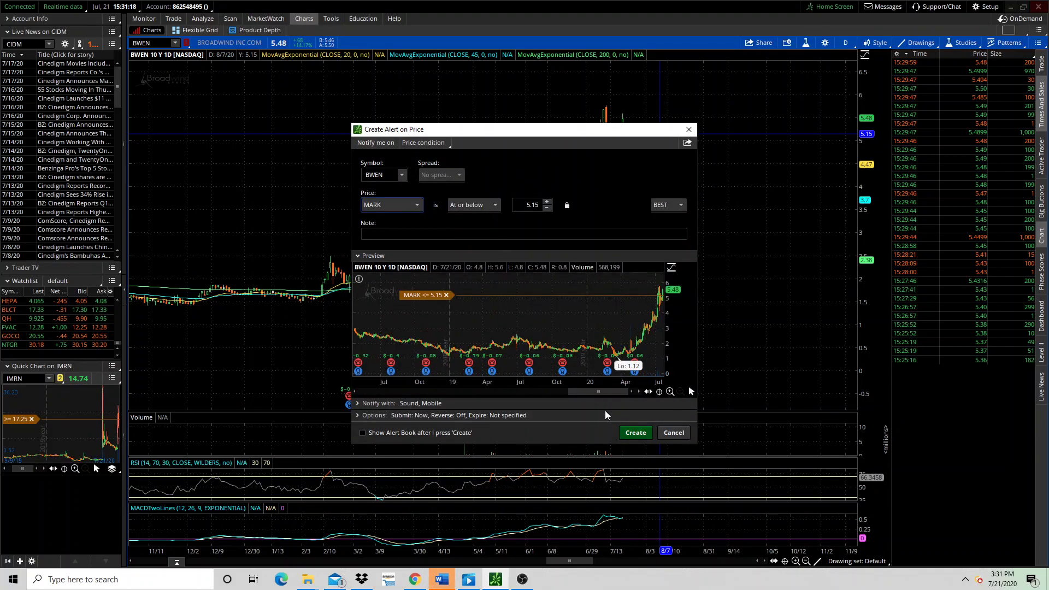
left_click(633, 433)
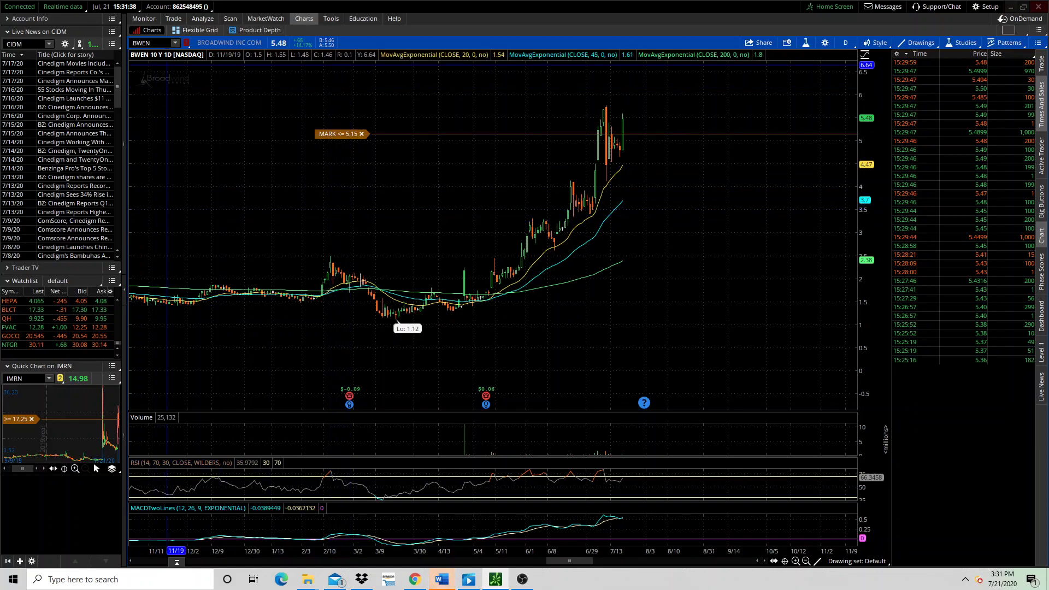
Replace the current symbol with JNUG to load its chart.
left_click(151, 43)
type("JNU")
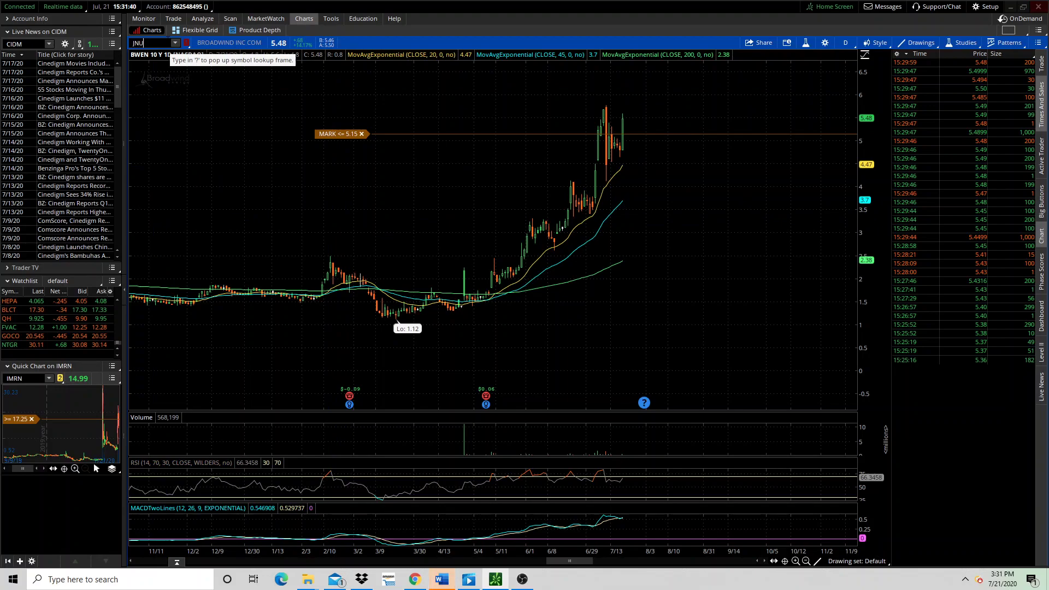
type("G")
key("Return")
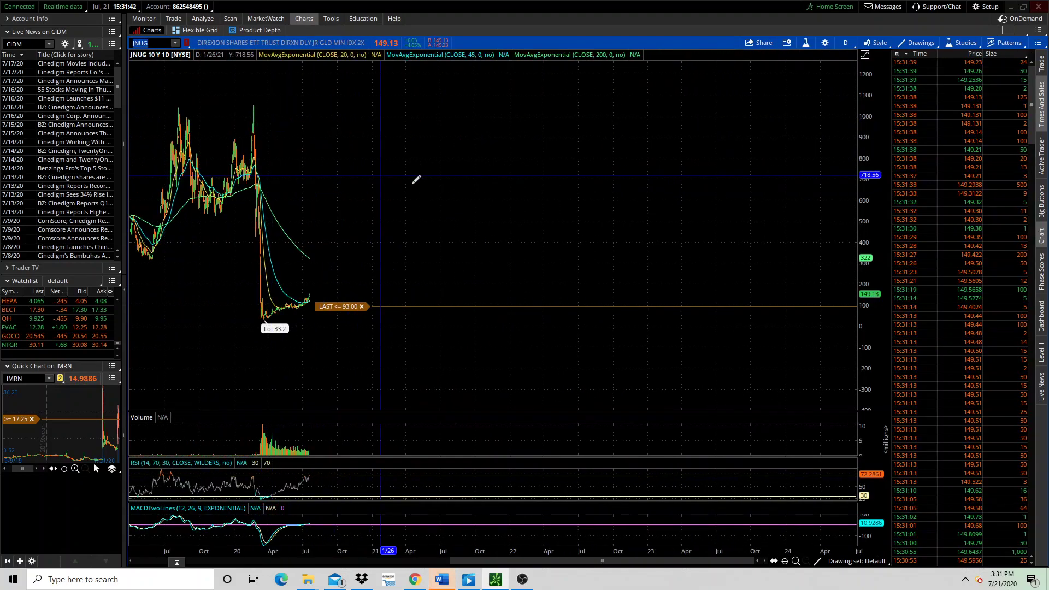
Switch JNUG to an Intraday time frame covering 15 days of one-minute bars.
left_click(845, 43)
left_click(820, 99)
left_click(854, 120)
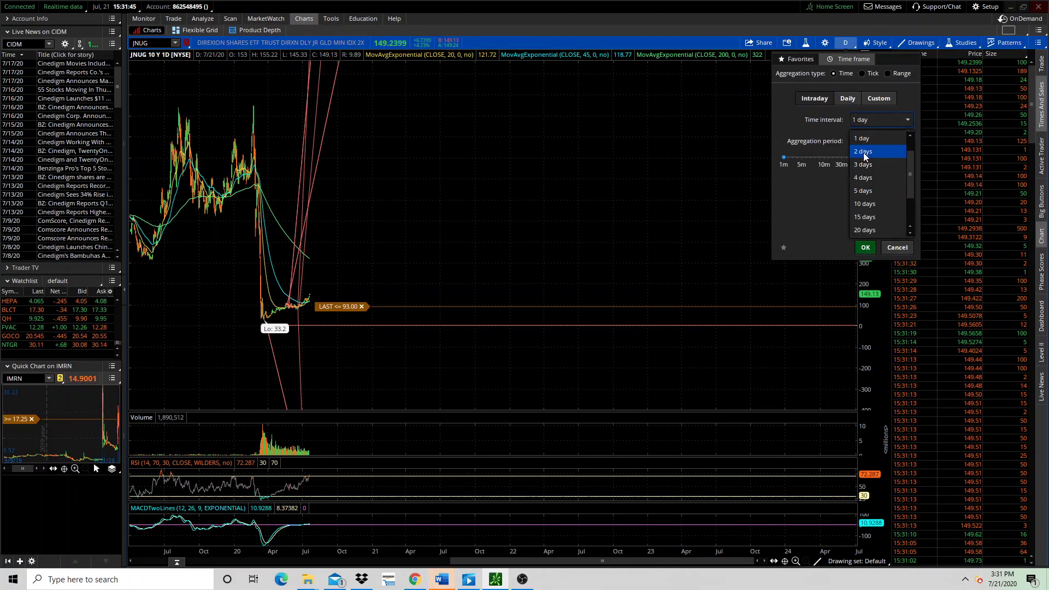
left_click(865, 218)
left_click(866, 248)
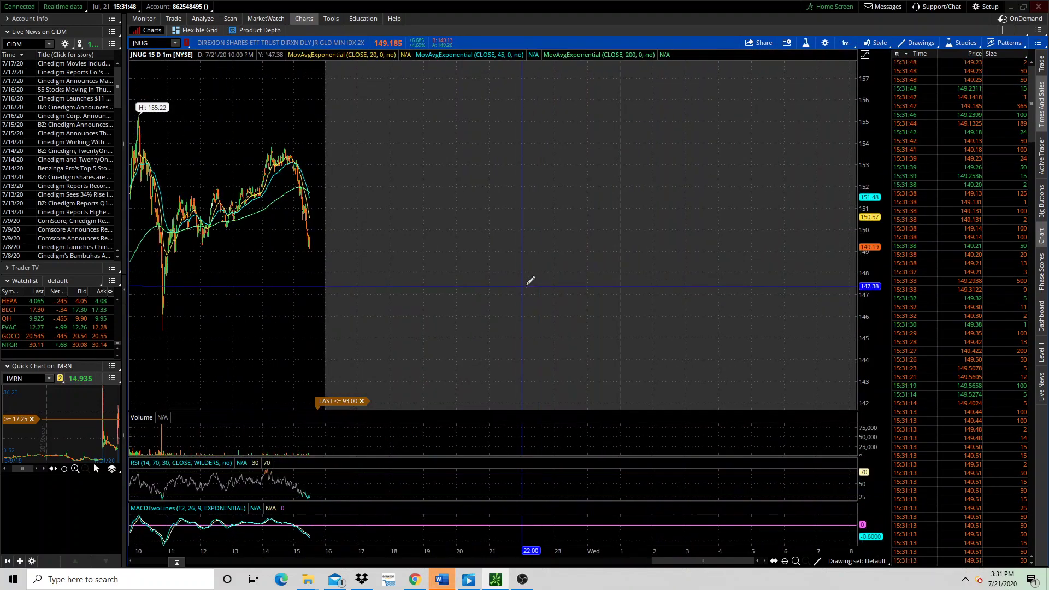
left_click(881, 44)
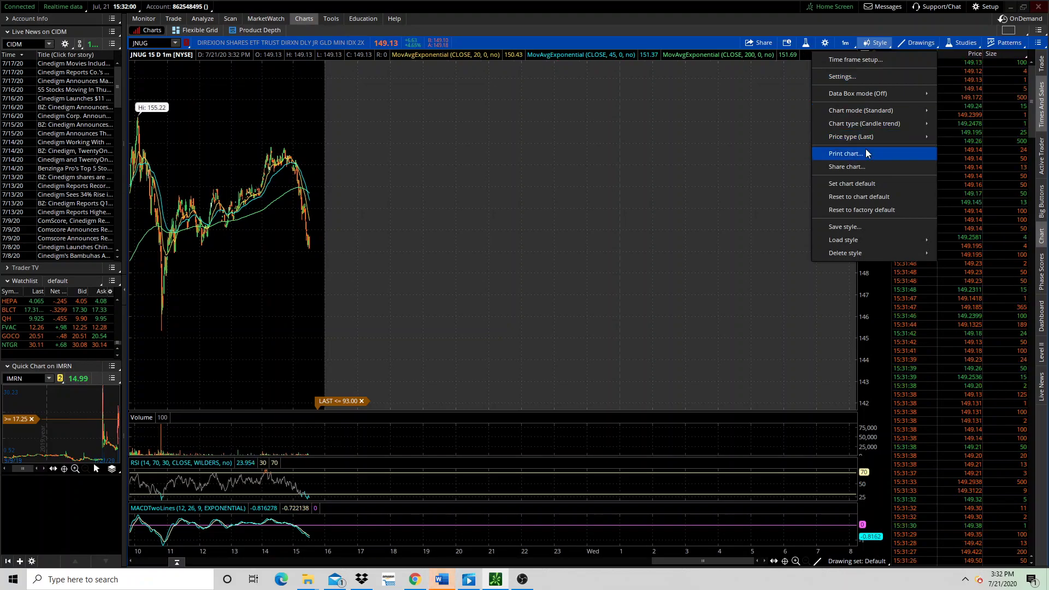
Change JNUG's aggregation period to 20 minutes and zoom in on the latest trading days.
left_click(847, 43)
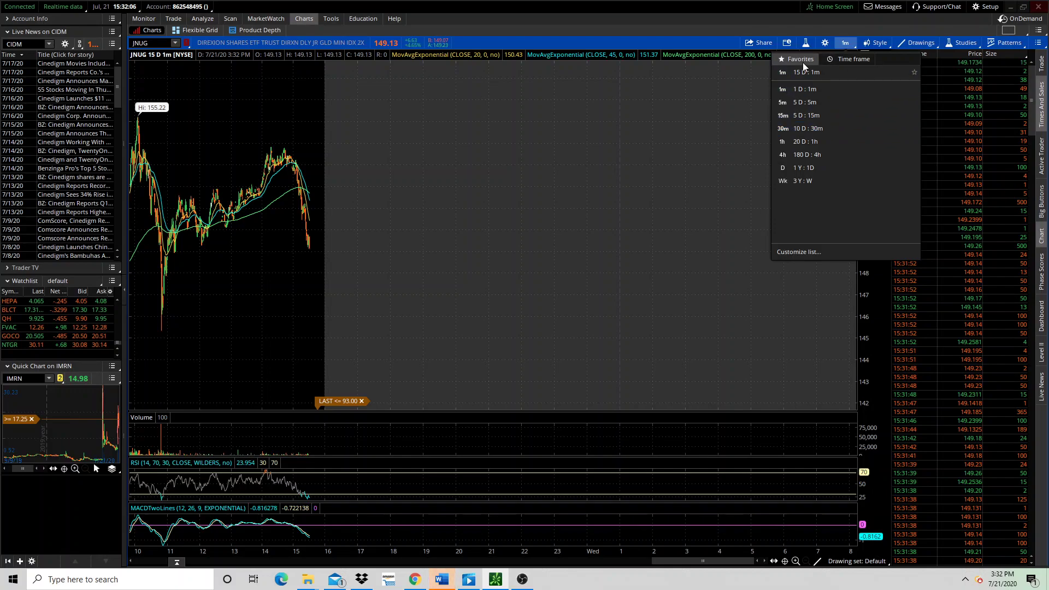
left_click(847, 59)
left_click(908, 141)
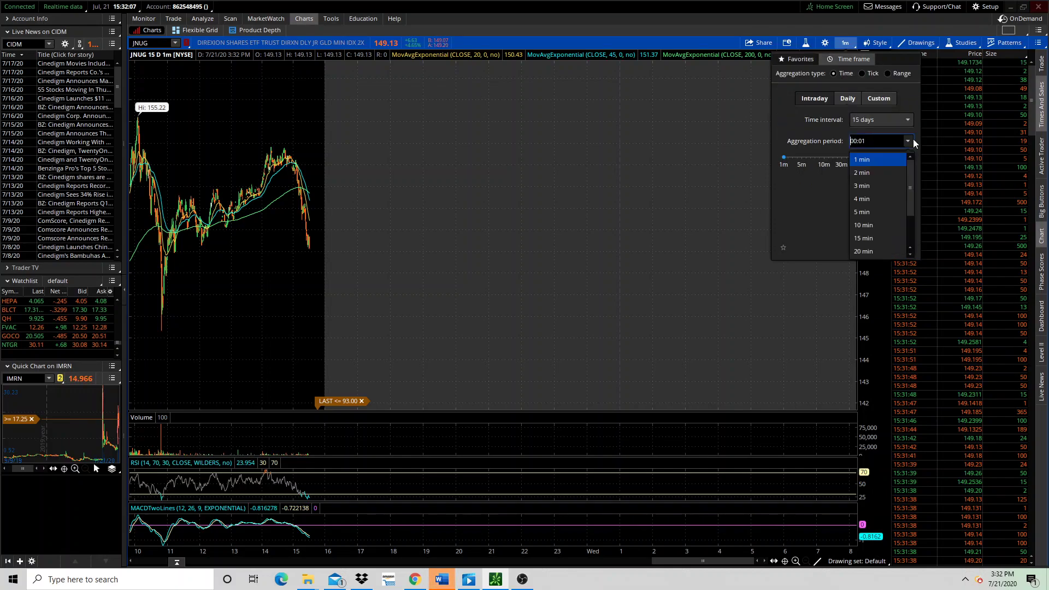
left_click(880, 226)
left_click(867, 248)
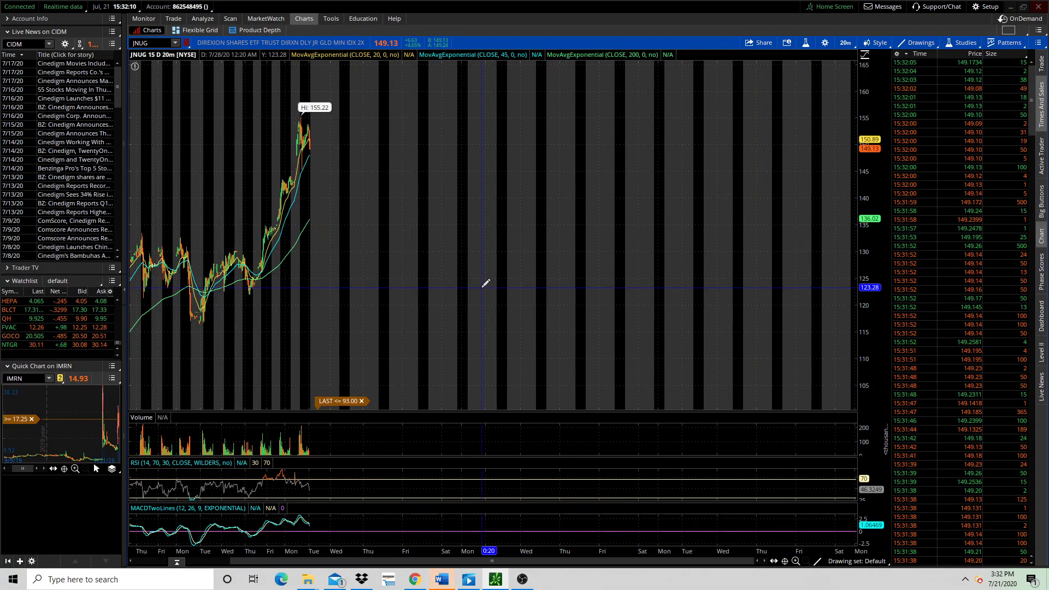
left_click_drag(482, 281, 115, 293)
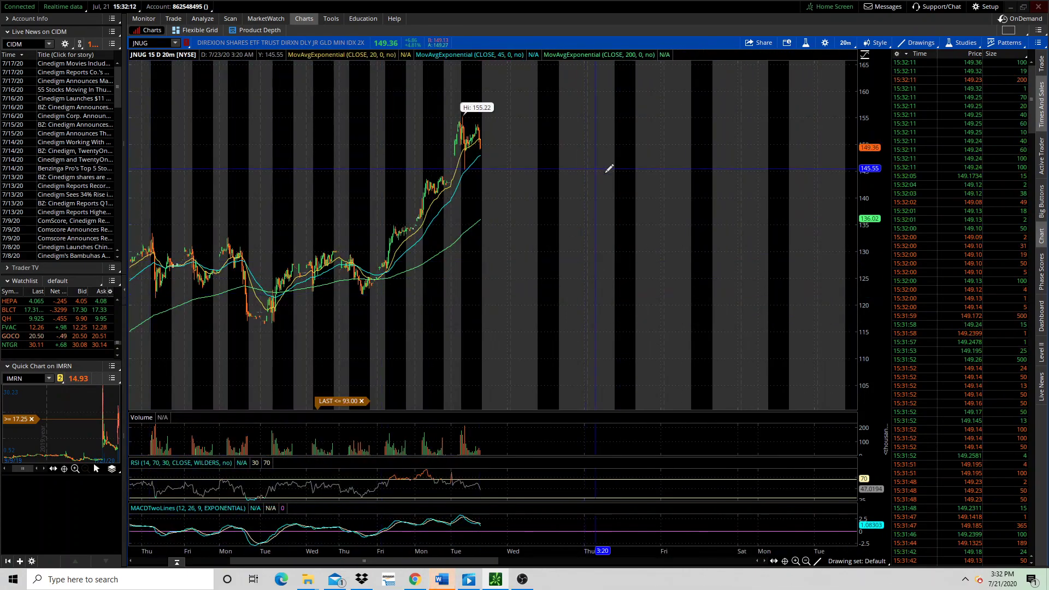